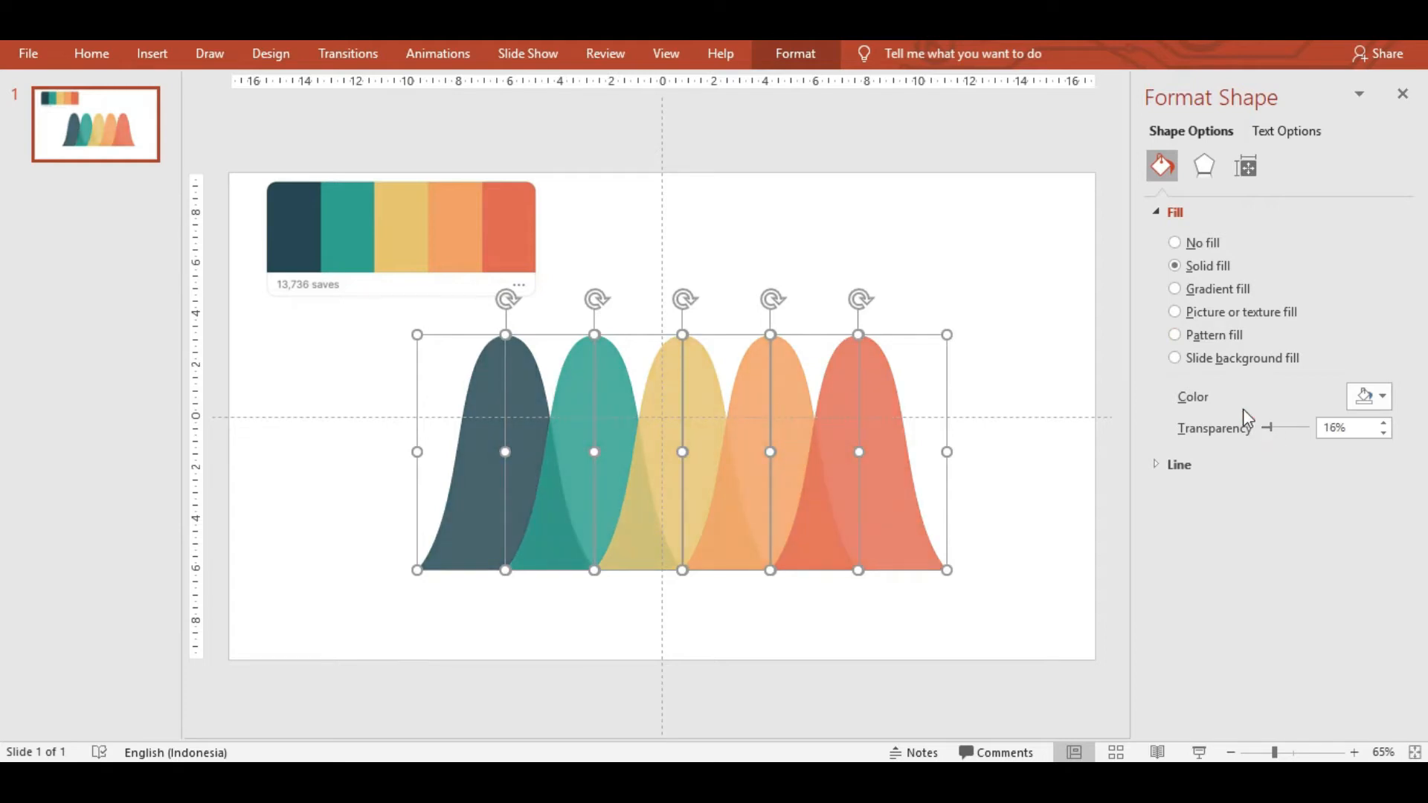
# Add a new blank slide 2 right after the bell-curve slide.
pyautogui.click(929, 250)
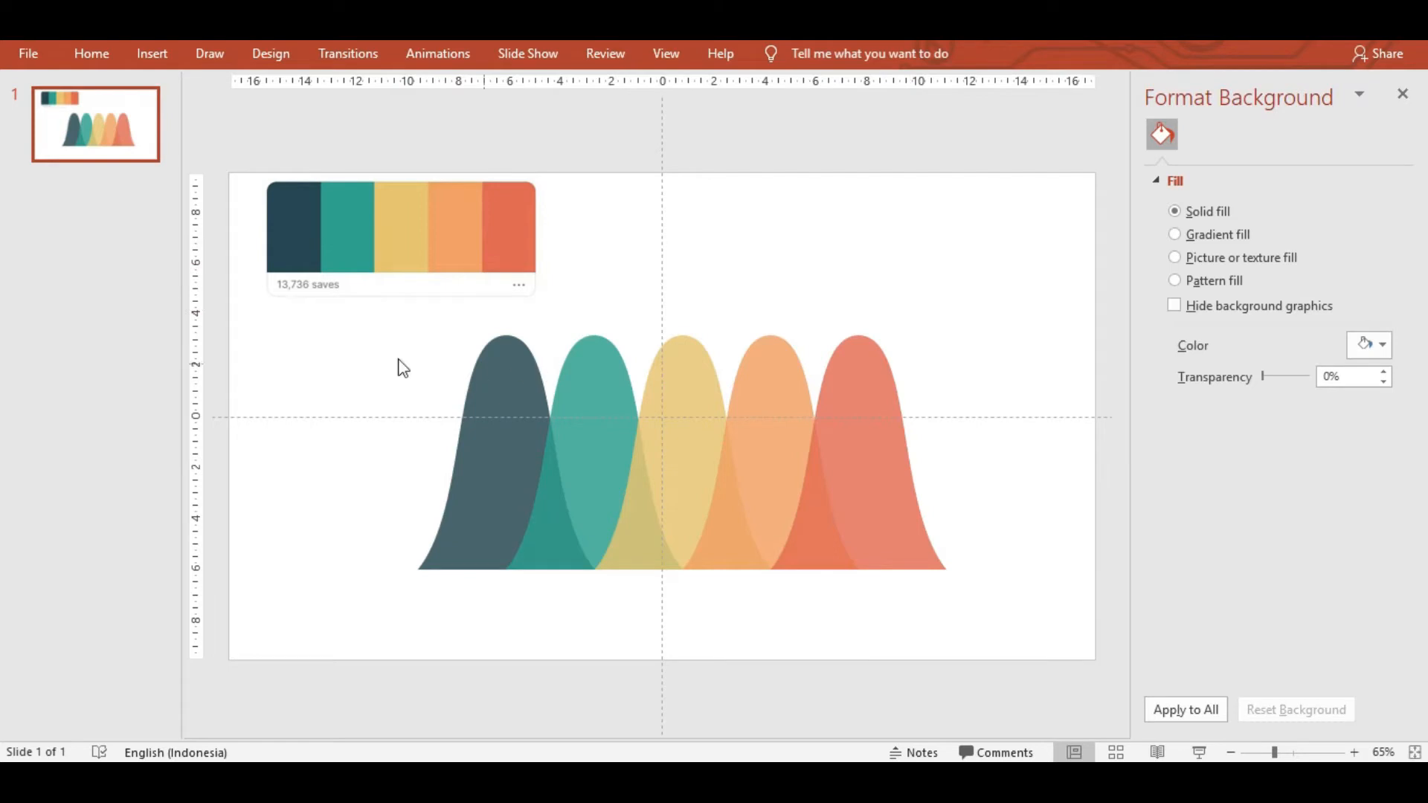
pyautogui.click(134, 256)
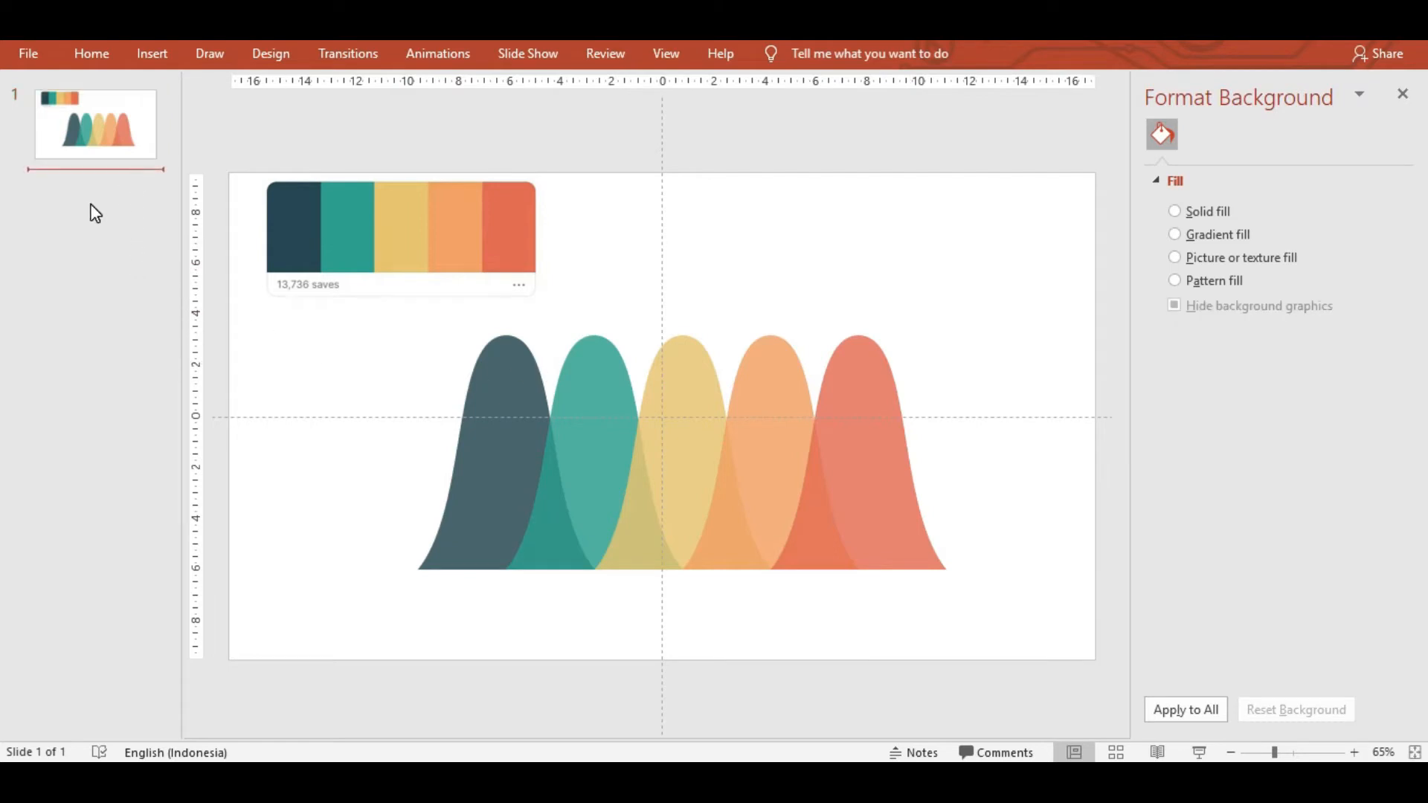
pyautogui.press('Return')
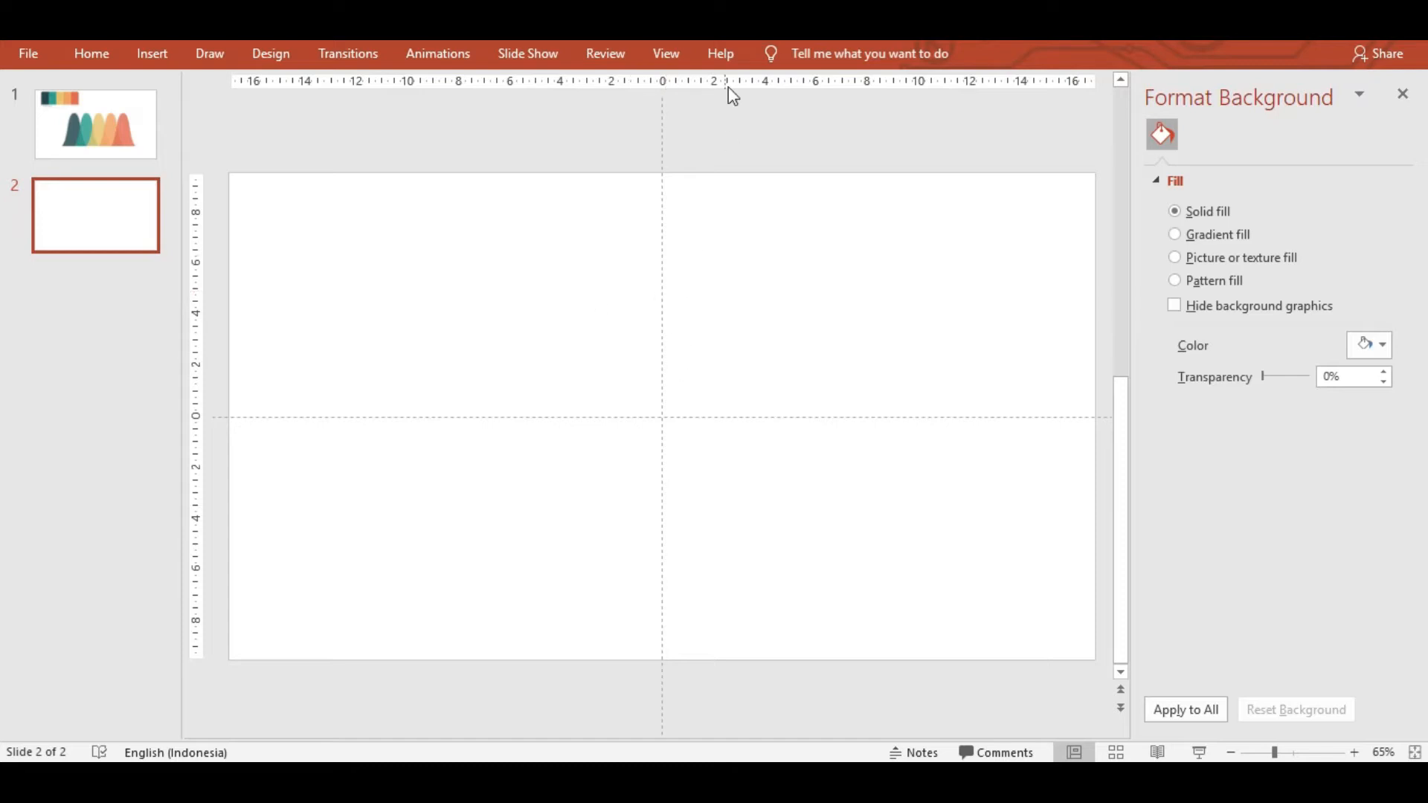
# Insert a default Clustered Column chart with sample data on slide 2.
pyautogui.click(670, 56)
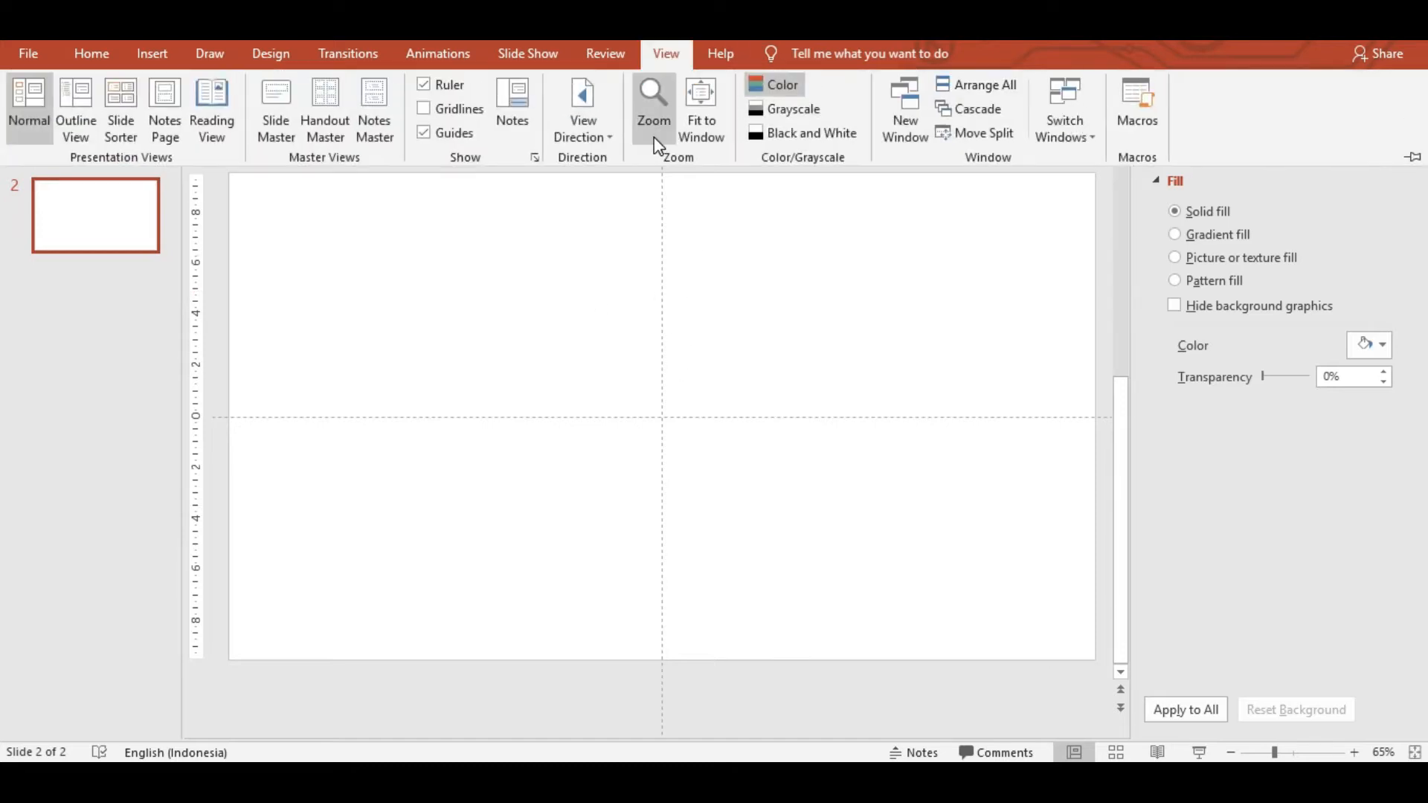
pyautogui.click(665, 54)
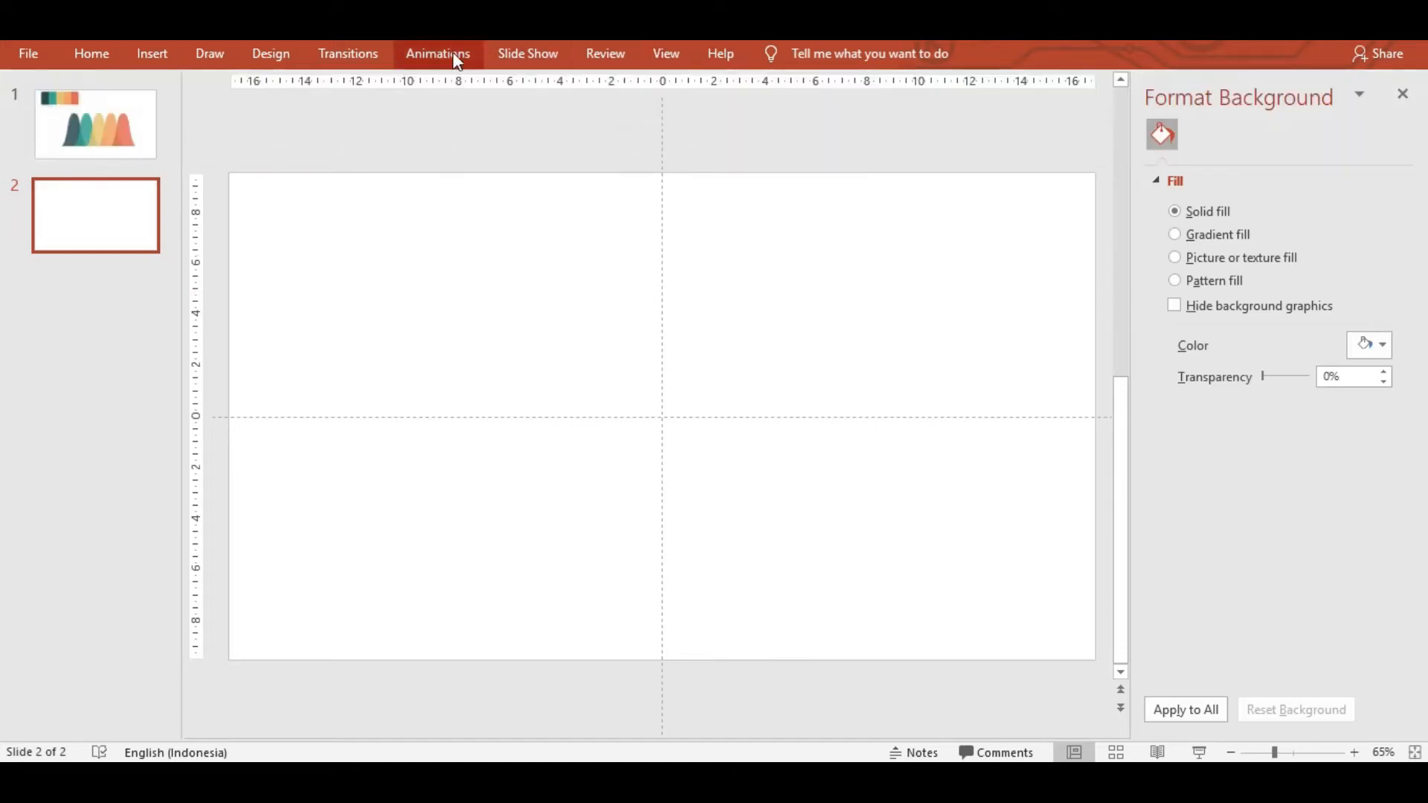
pyautogui.click(174, 52)
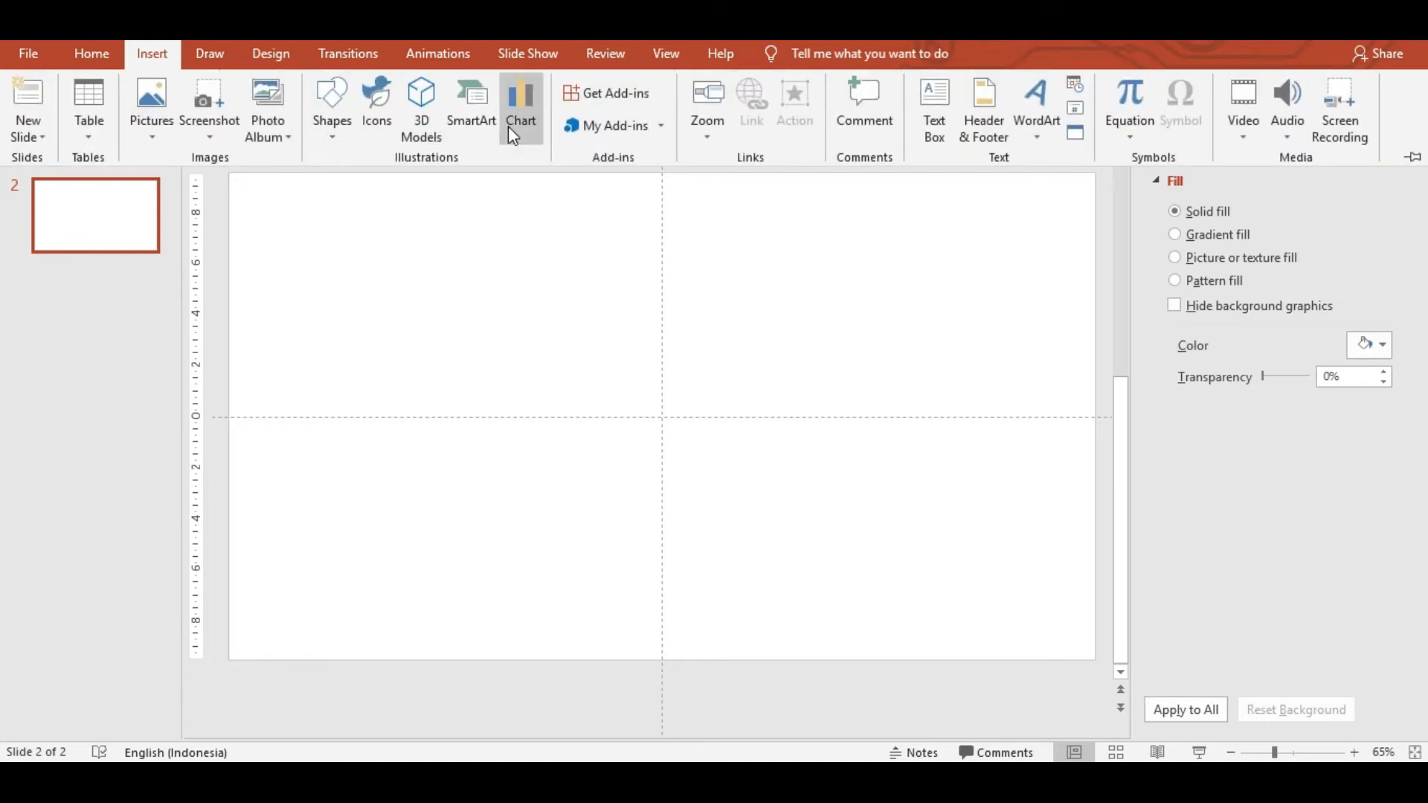
pyautogui.click(519, 105)
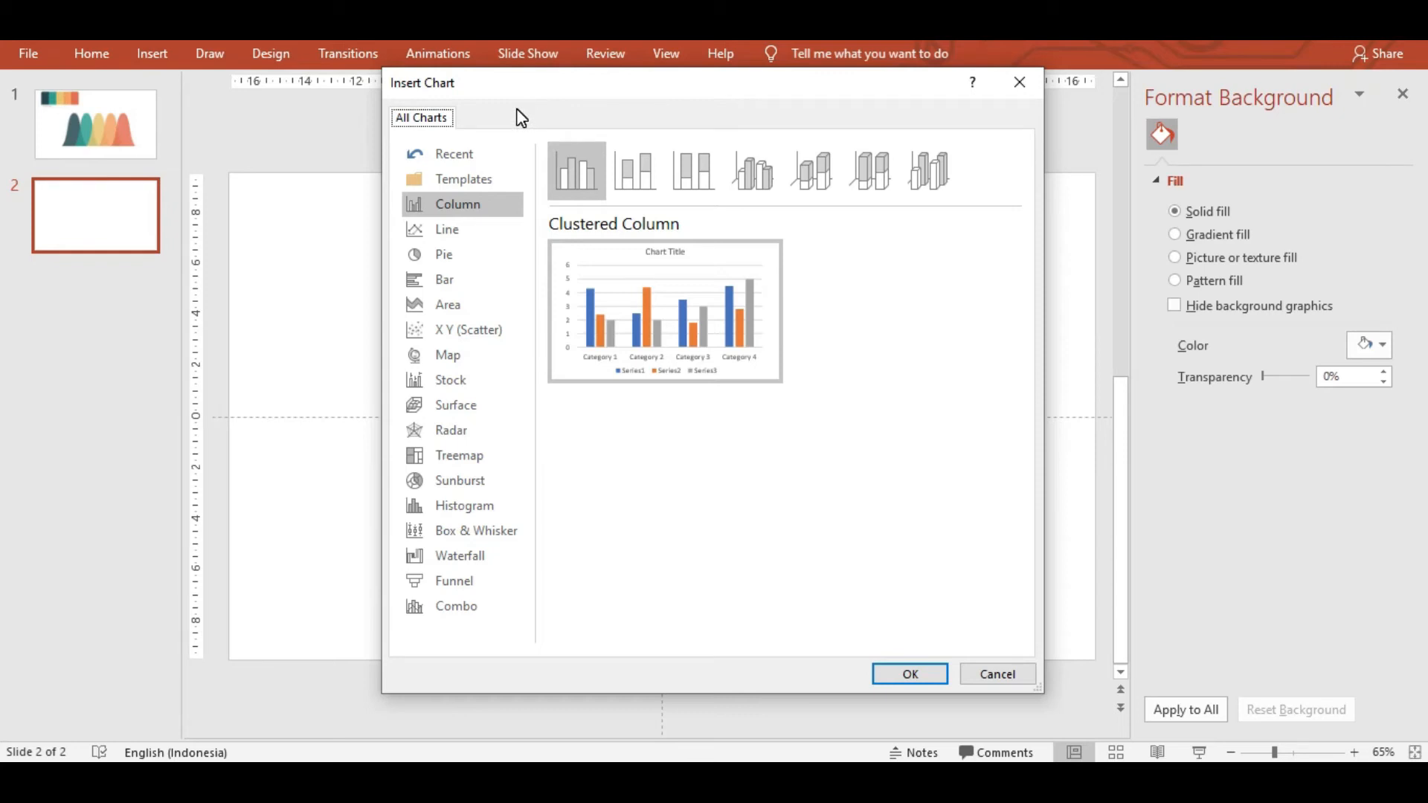
pyautogui.moveTo(571, 286)
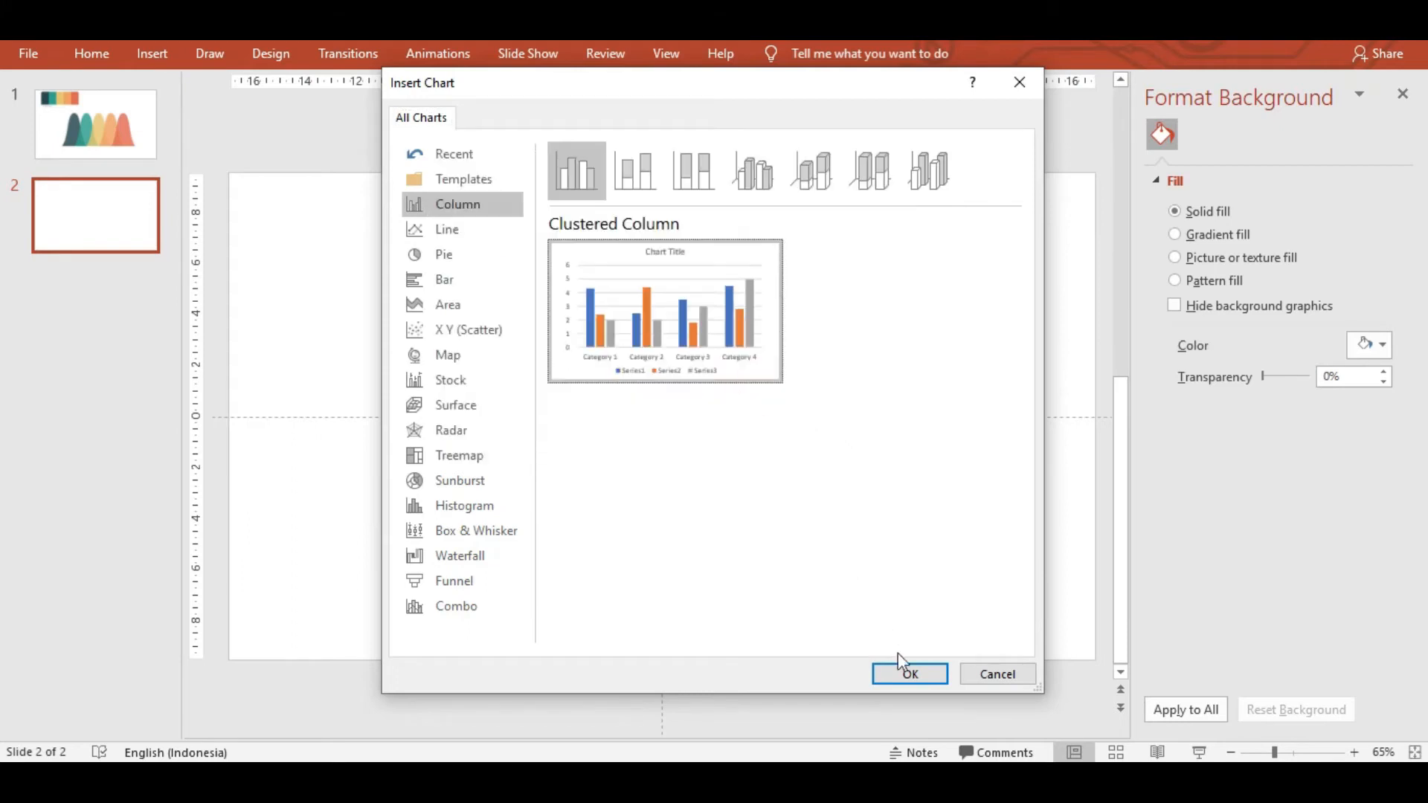
pyautogui.click(908, 677)
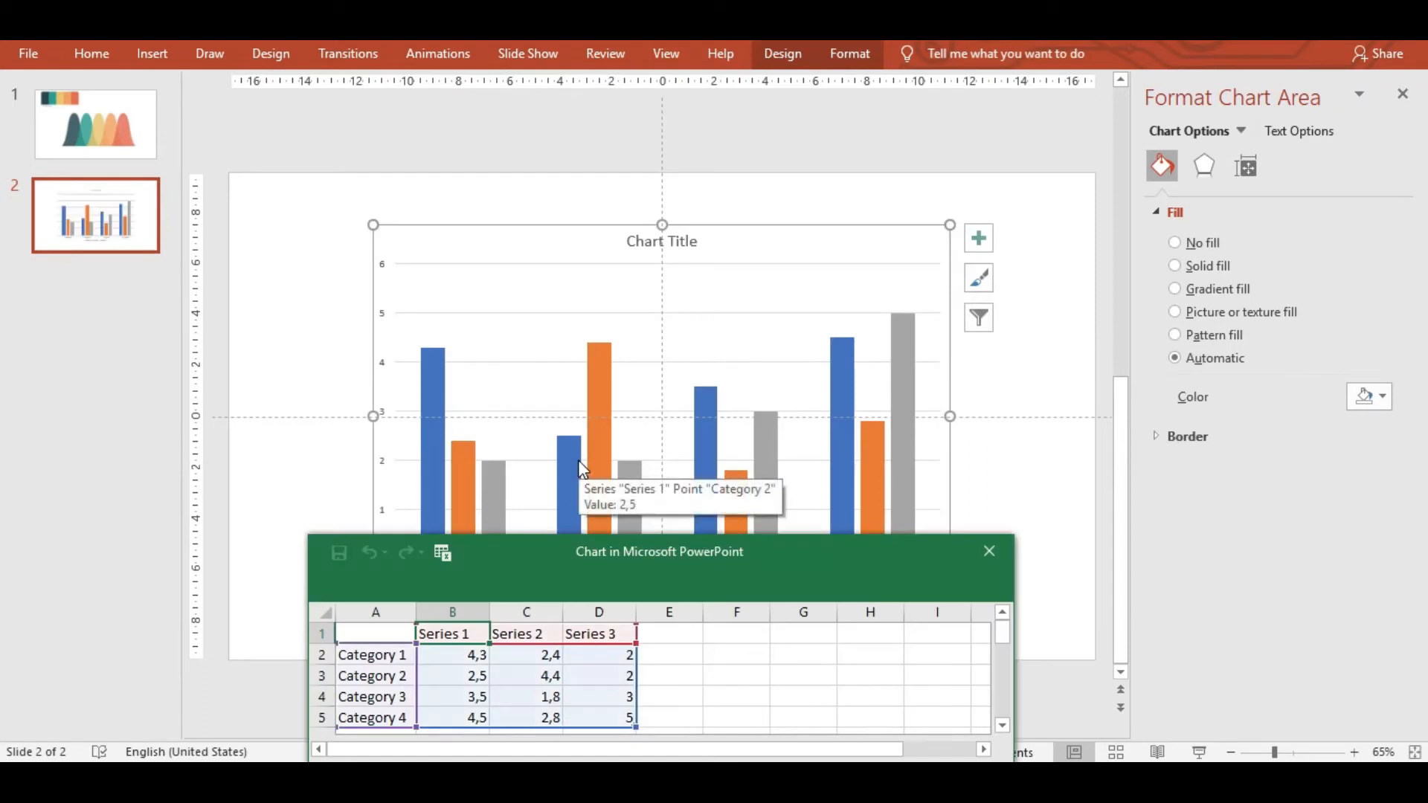
# Delete the Category 2 to Category 4 rows from the chart data sheet.
pyautogui.moveTo(646, 554); pyautogui.dragTo(667, 333)
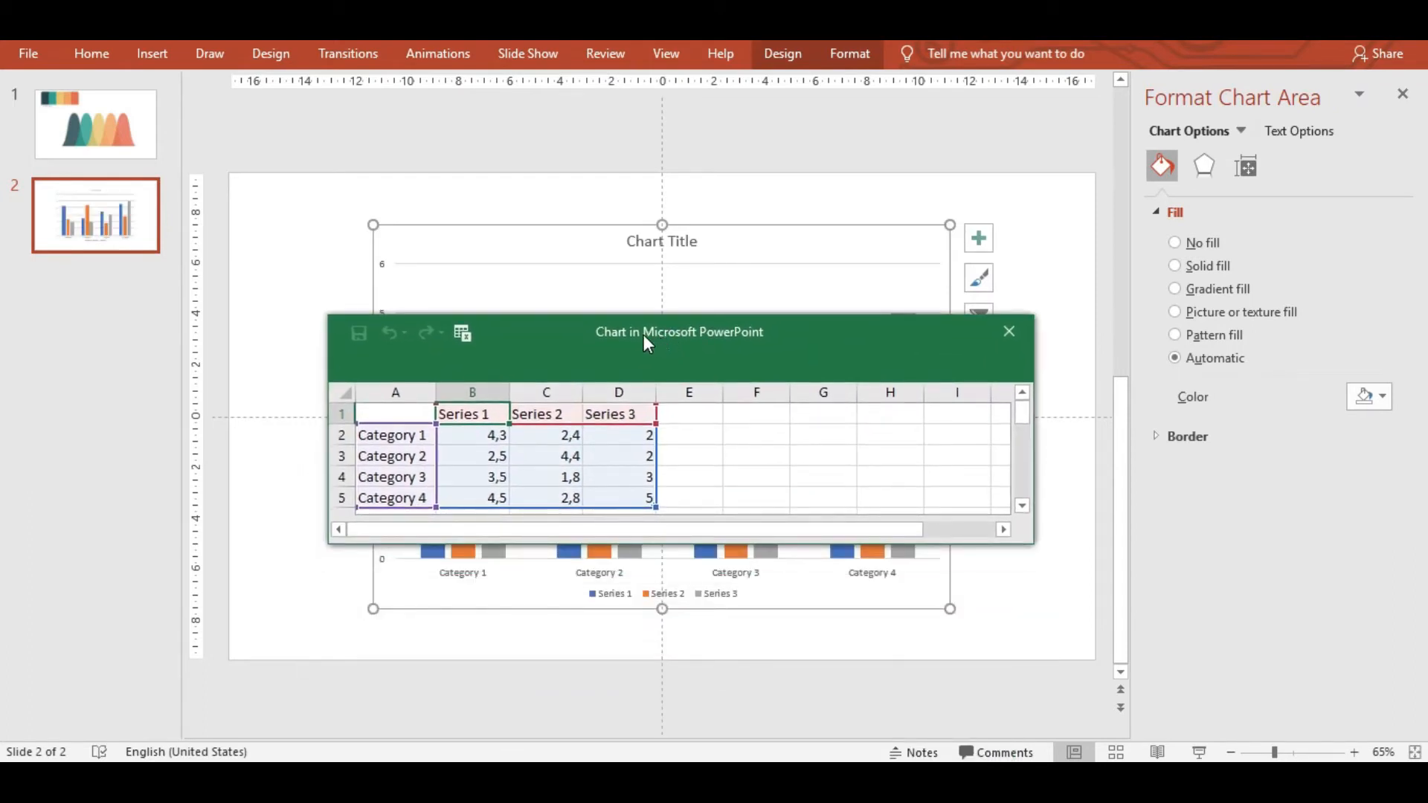
pyautogui.click(396, 457)
pyautogui.moveTo(397, 458); pyautogui.dragTo(640, 498)
pyautogui.rightClick(635, 486)
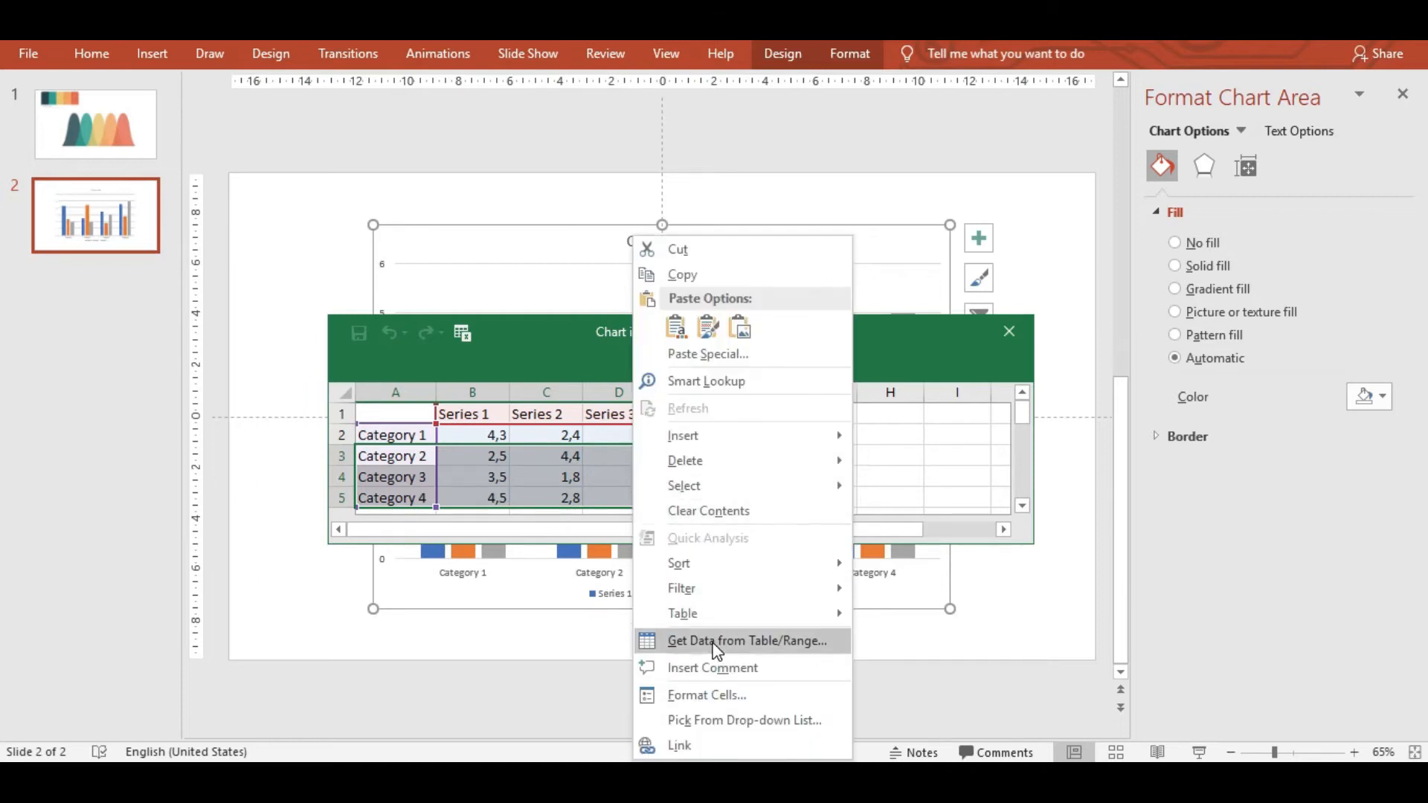
pyautogui.moveTo(742, 461)
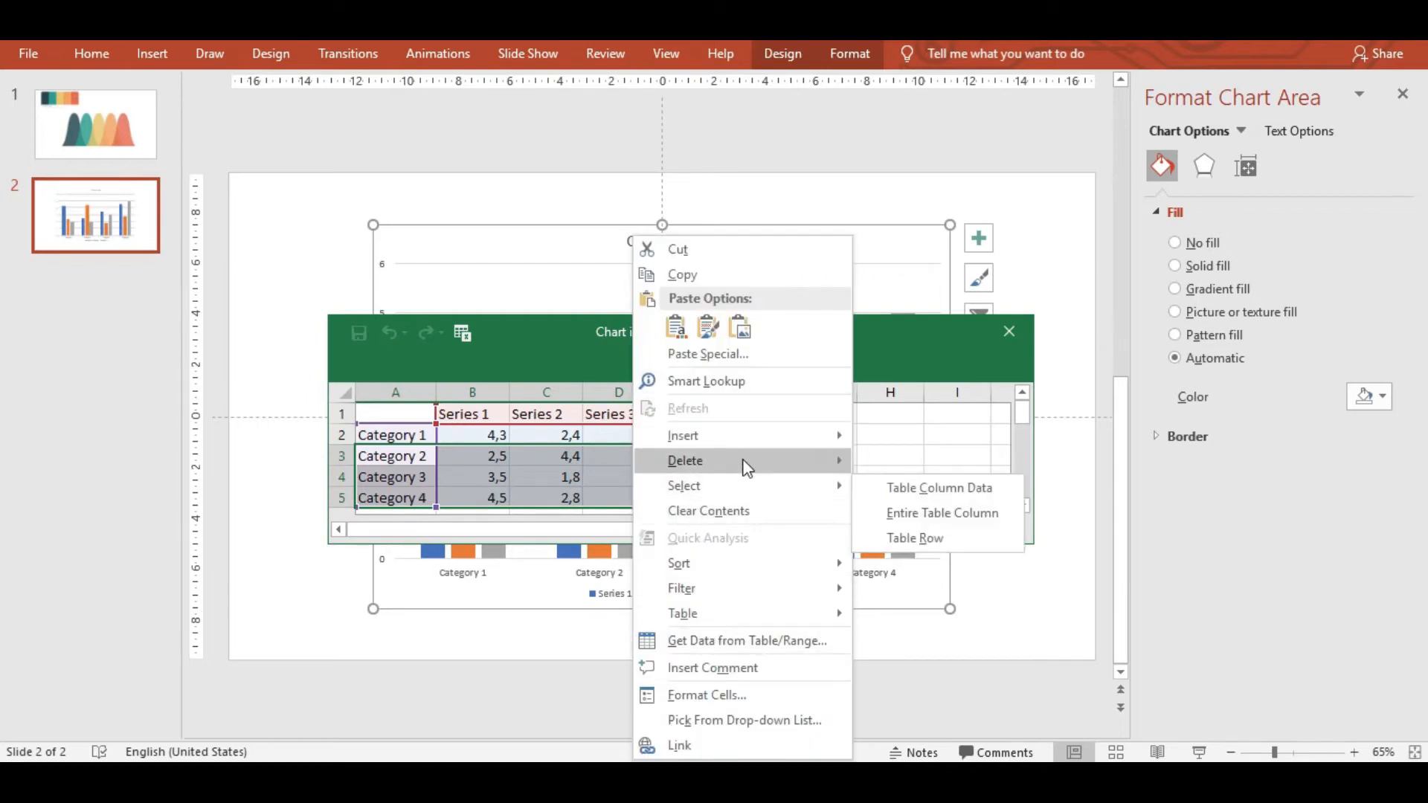
pyautogui.click(922, 490)
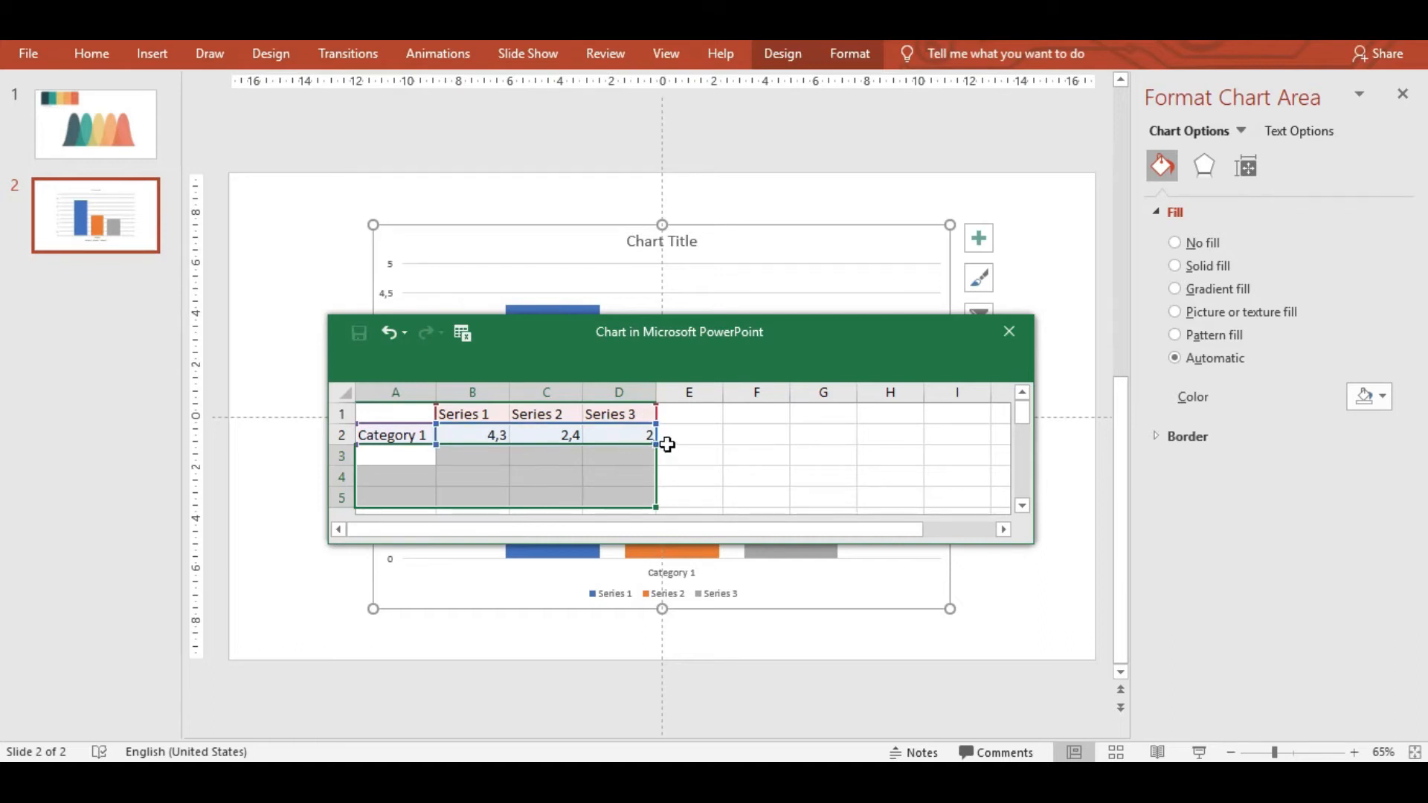
# Select the Category 1 label text in cell A2 for editing.
pyautogui.click(410, 436)
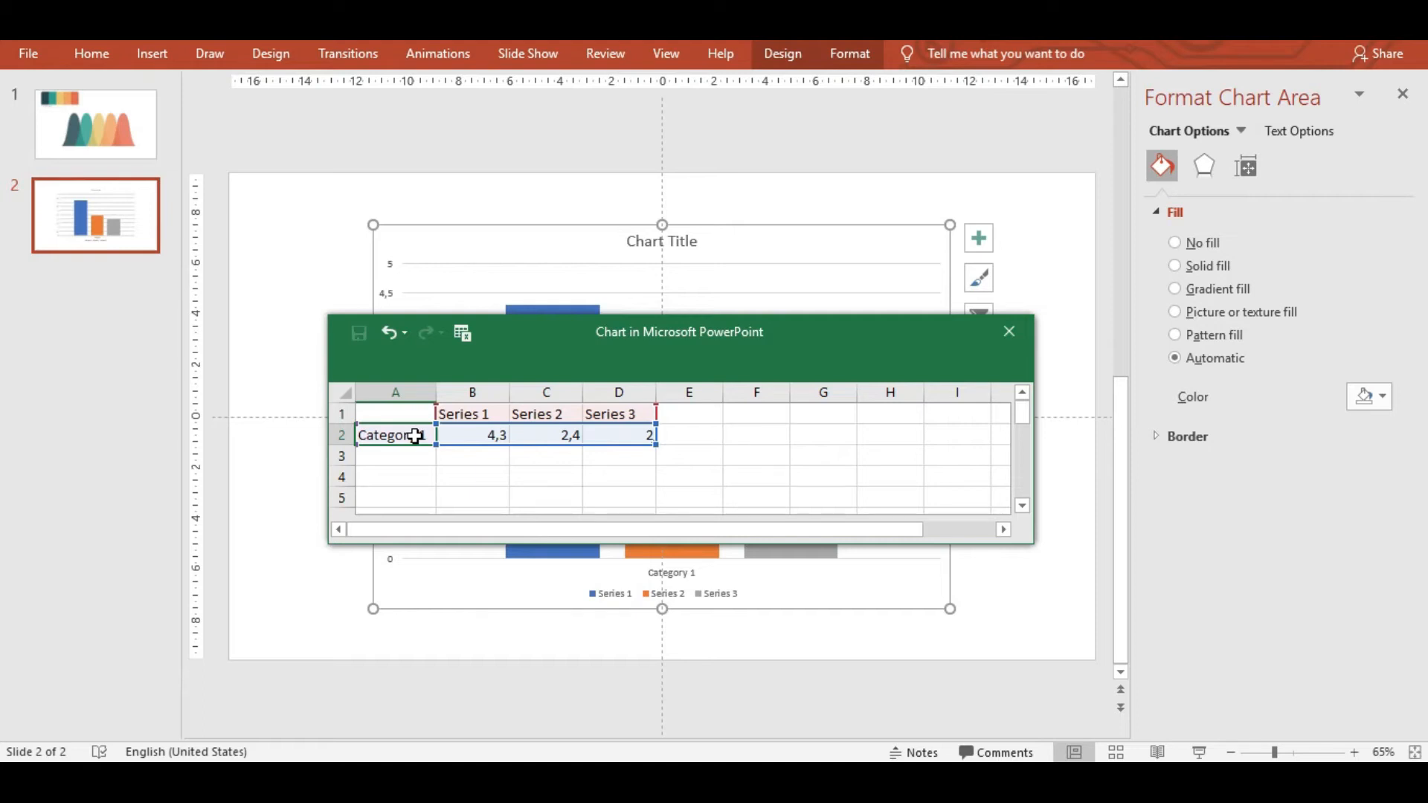
pyautogui.doubleClick(415, 436)
pyautogui.click(415, 436)
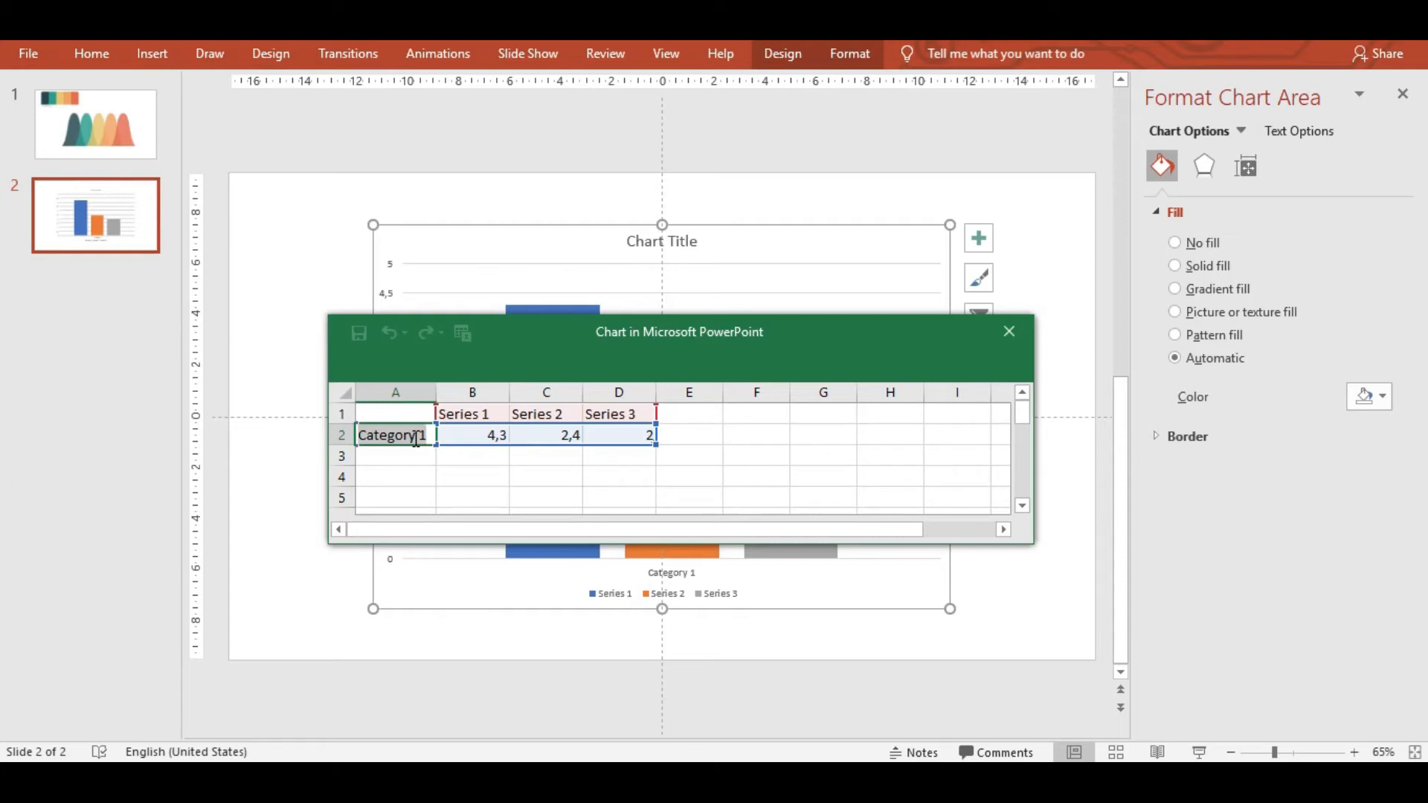
# Rename the Category 1 row label to 'Value'.
pyautogui.press('BackSpace')
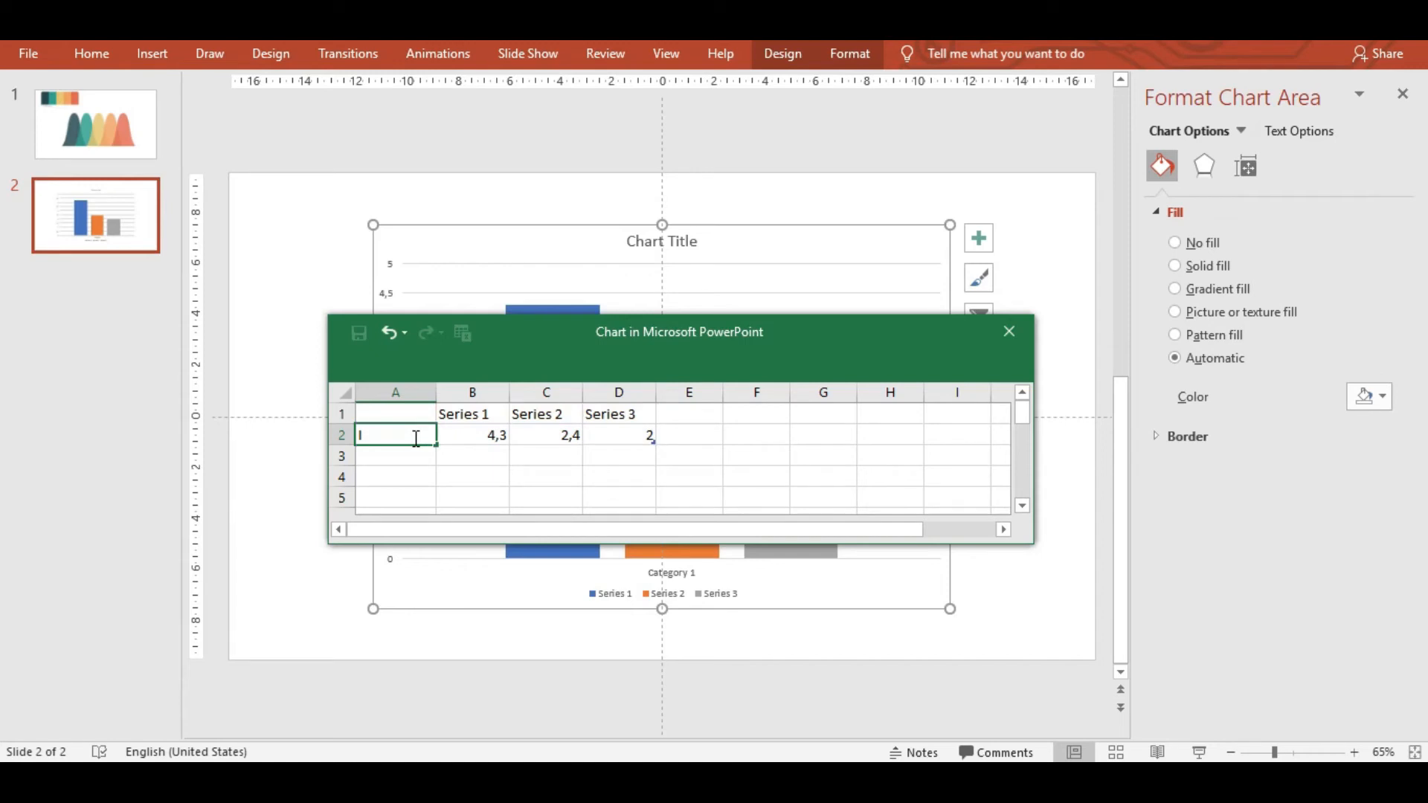
pyautogui.write('value')
pyautogui.moveTo(361, 438); pyautogui.dragTo(365, 438)
pyautogui.write('V')
# Replace the series headers with the years 2015, 2016, 2017, 2018 and 2019.
pyautogui.click(482, 416)
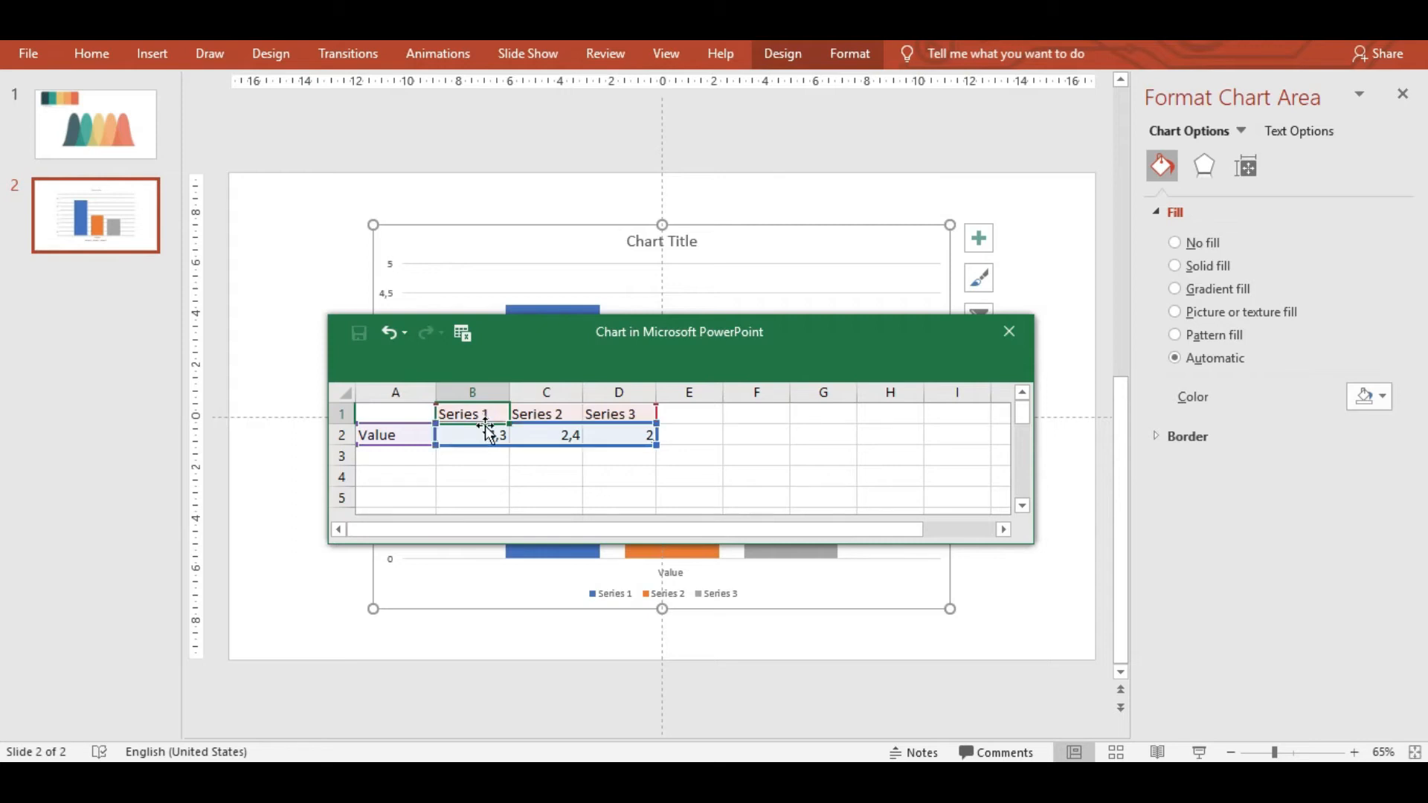
pyautogui.write('20')
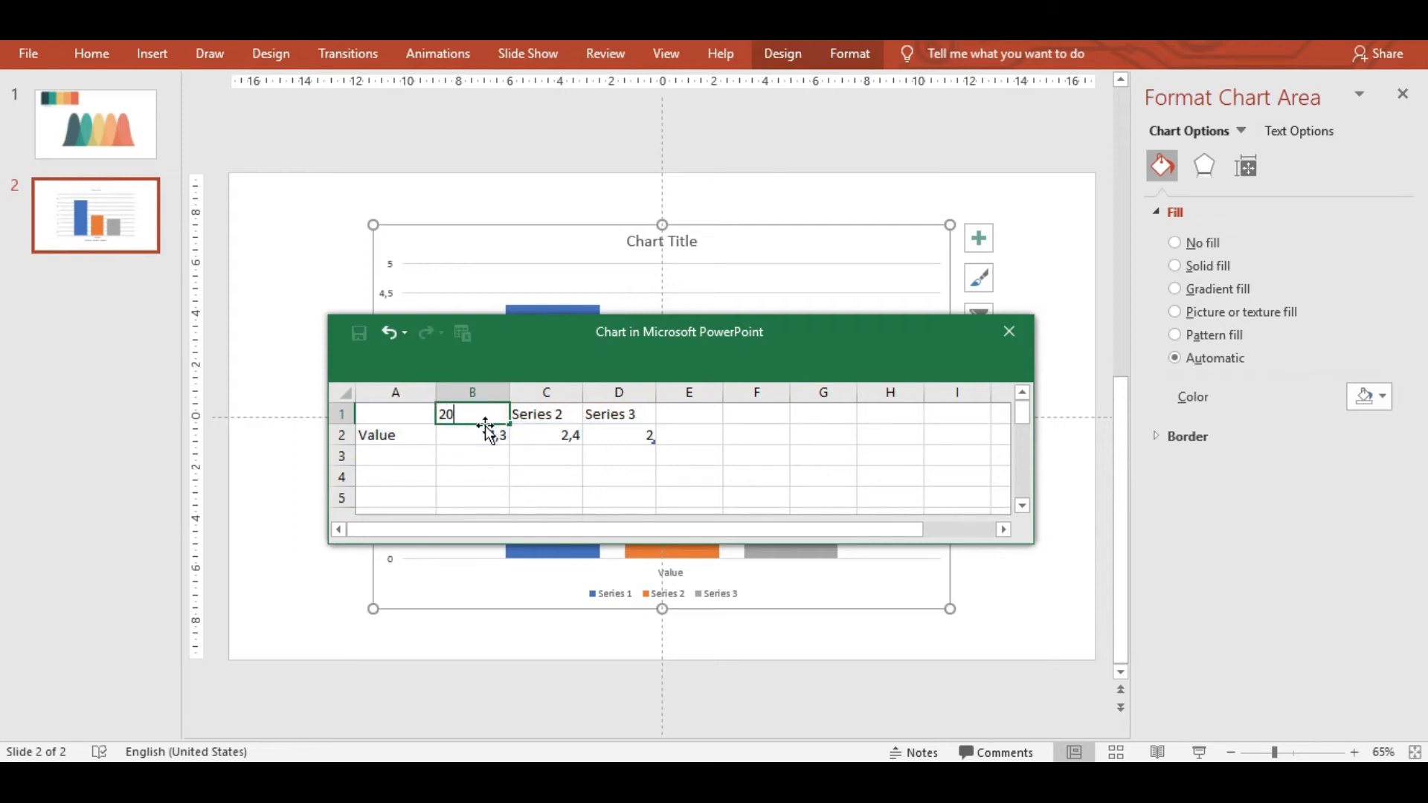
pyautogui.write('15')
pyautogui.press('Tab')
pyautogui.write('201')
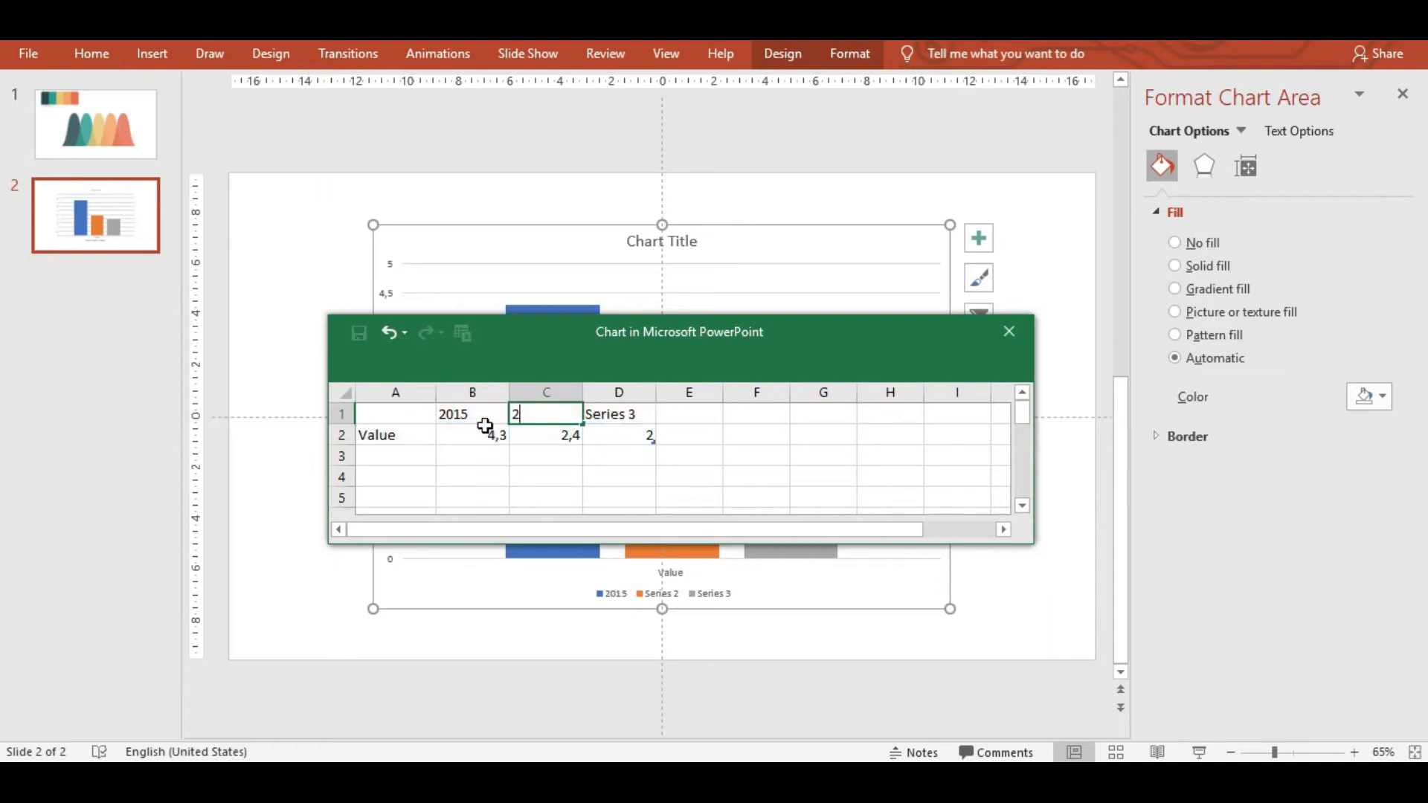
pyautogui.write('6')
pyautogui.press('Tab')
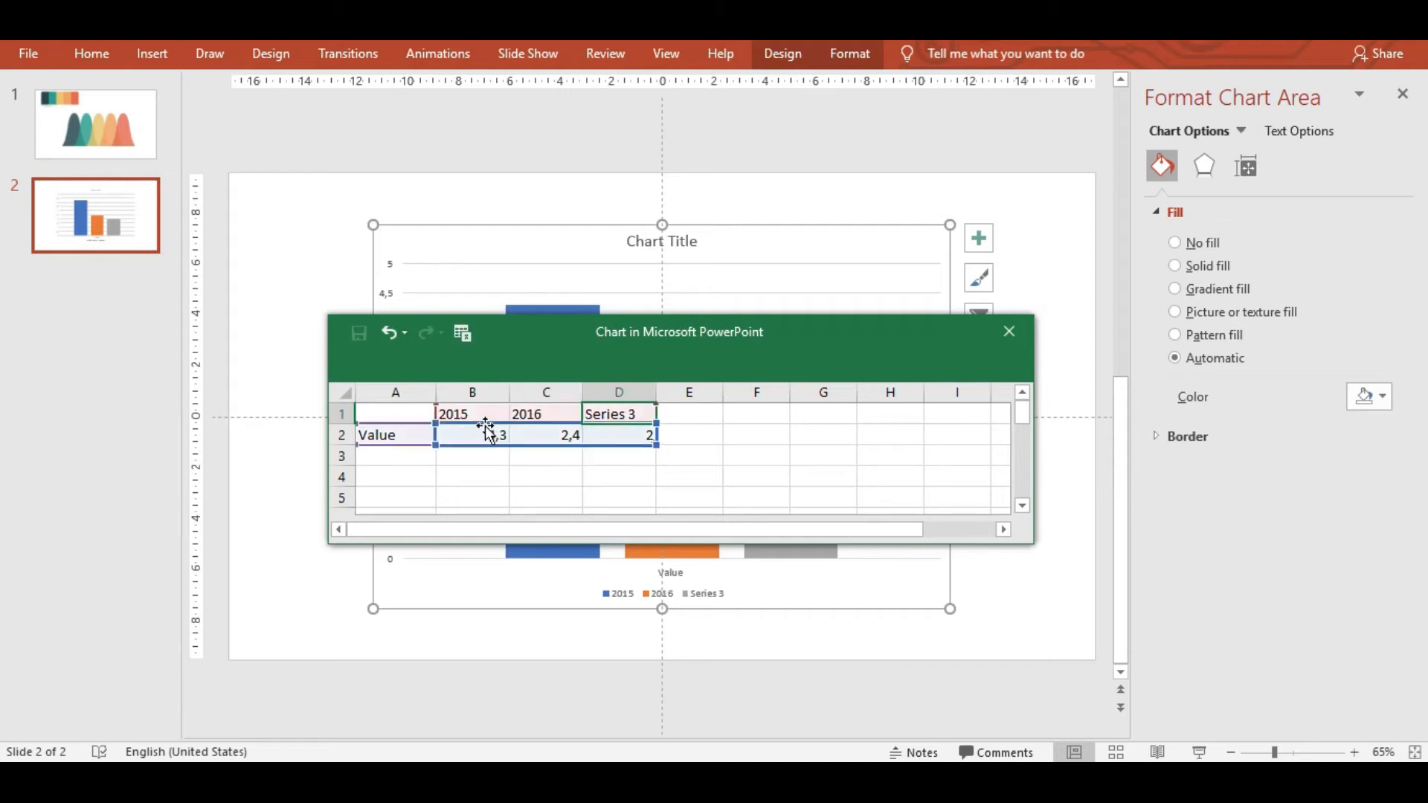
pyautogui.write('2017')
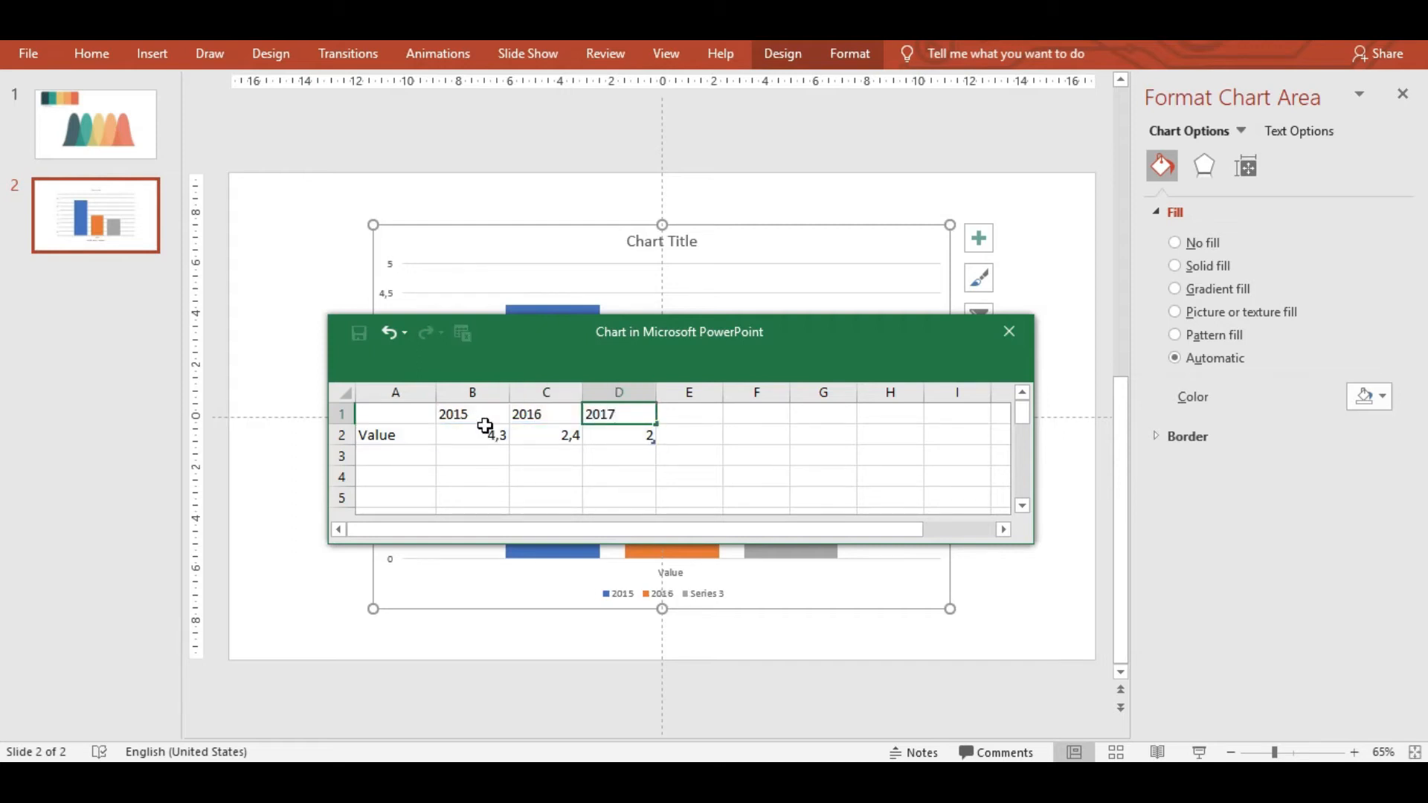
pyautogui.press('Tab')
pyautogui.write('2018')
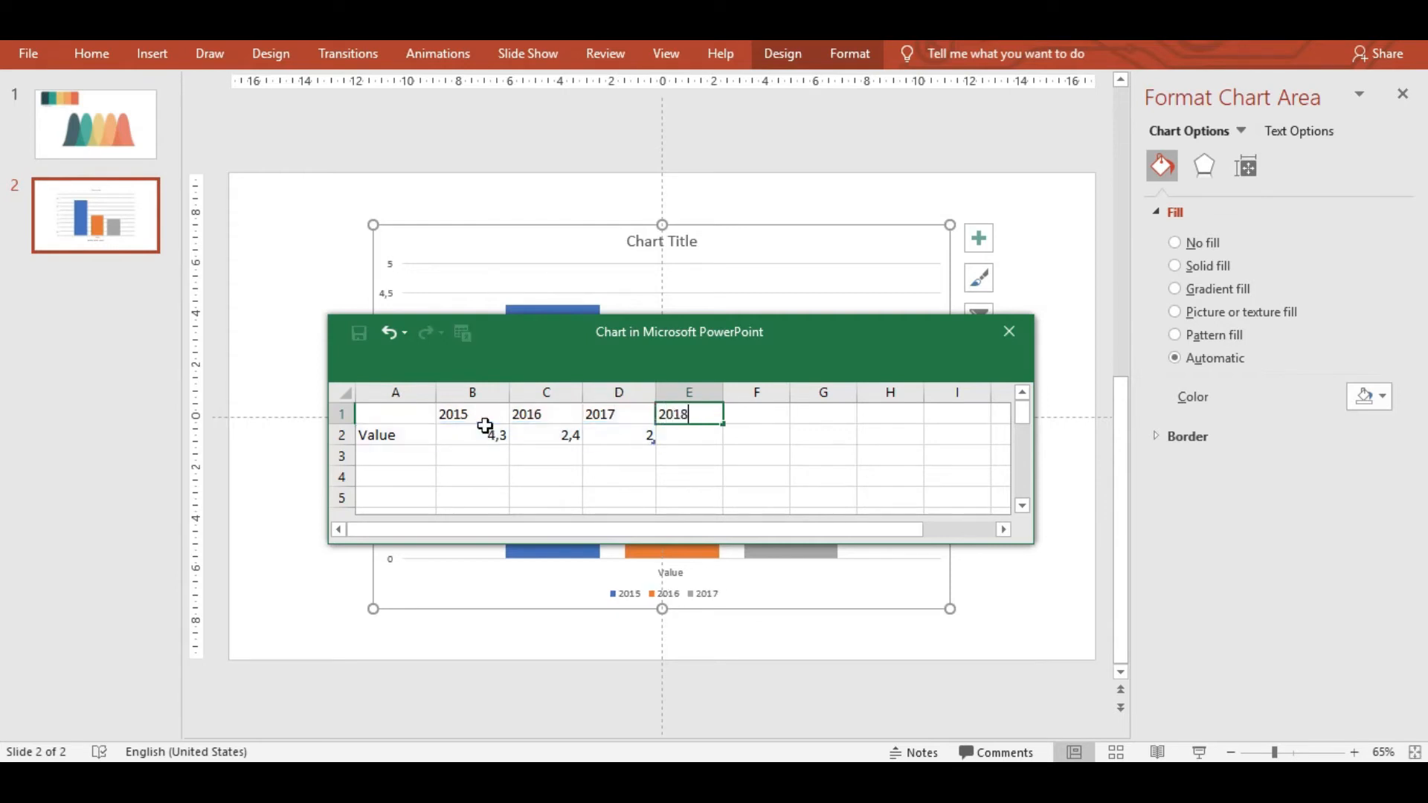
pyautogui.press('Tab')
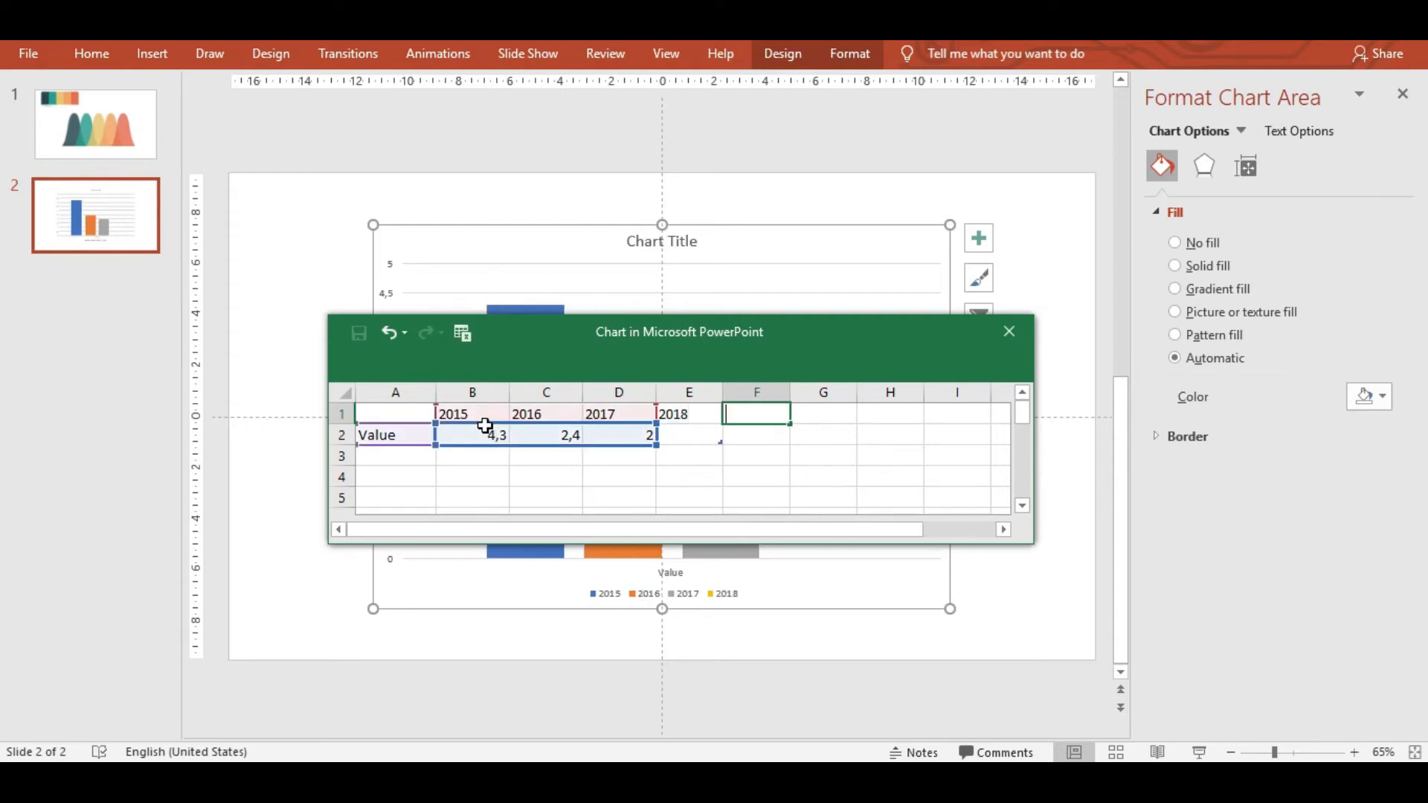
pyautogui.write('2019')
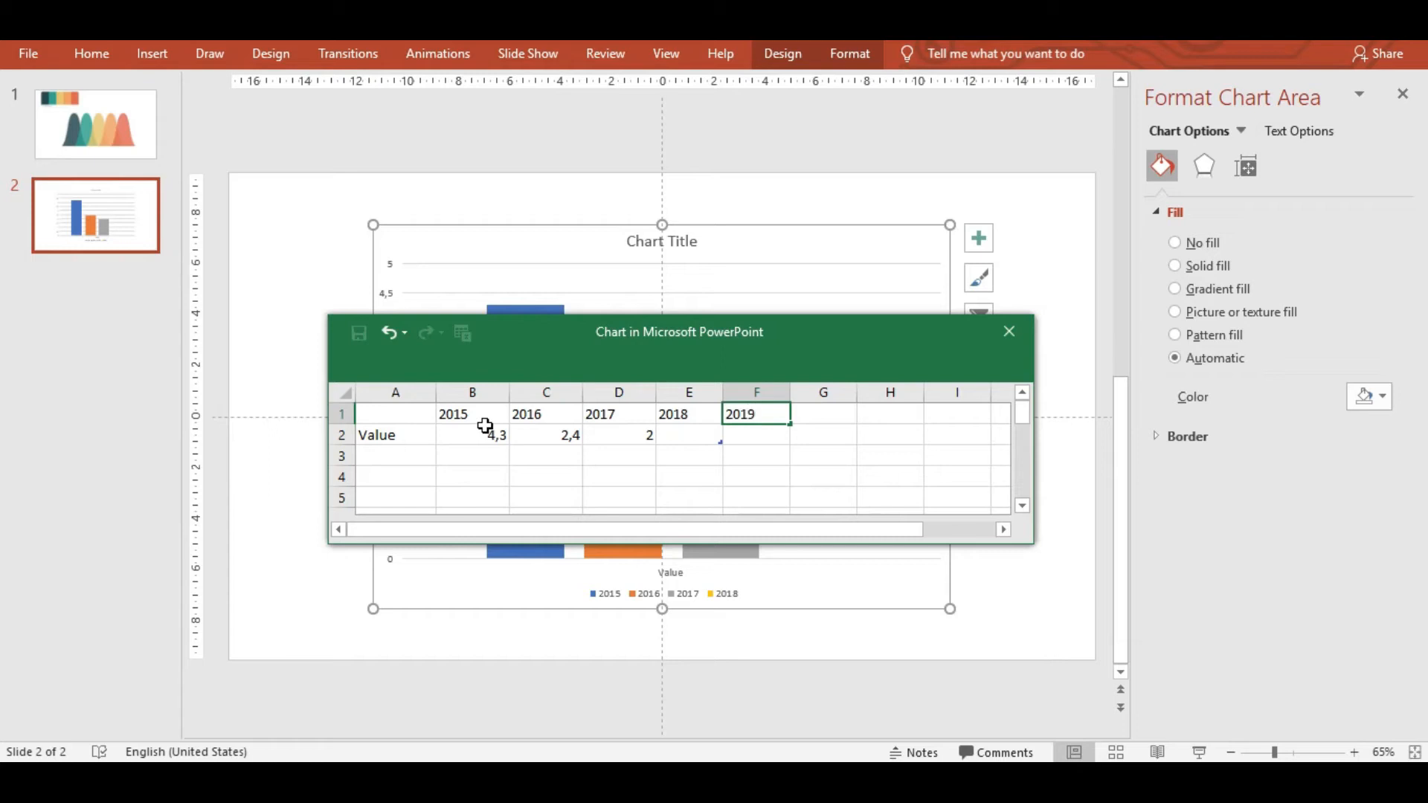
pyautogui.click(489, 439)
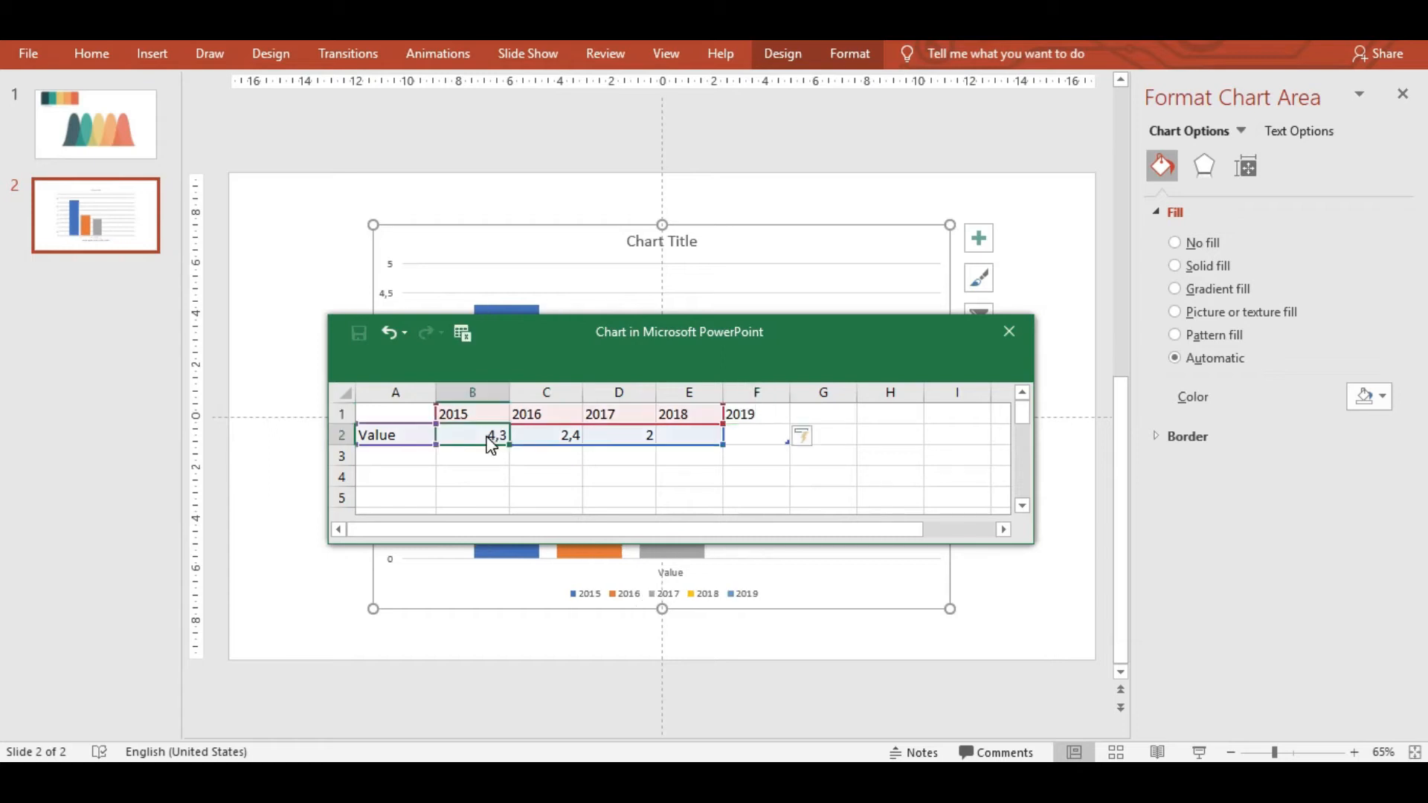
# Enter values 8, 6, 9, 7 and 9 for 2015–2019, then close the data sheet.
pyautogui.write('8')
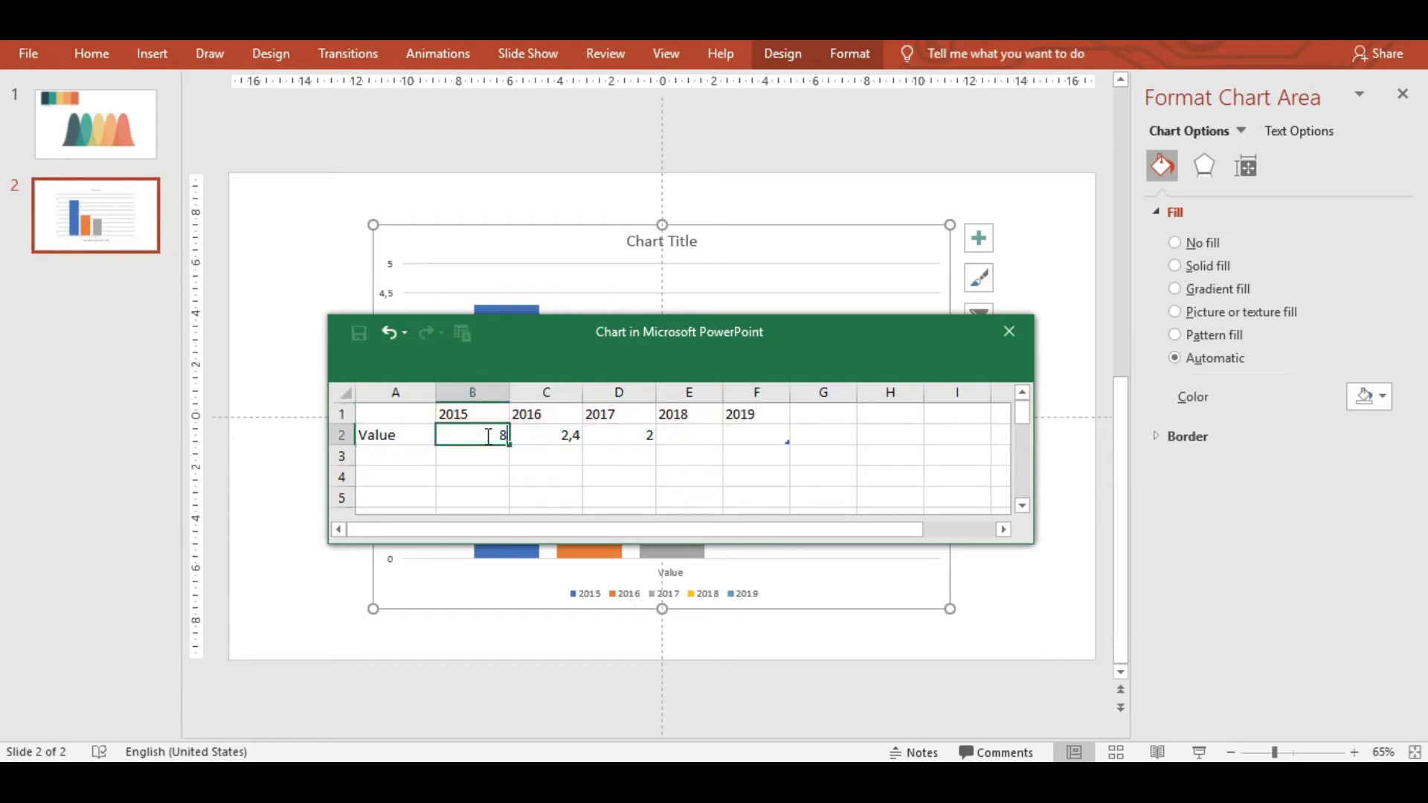
pyautogui.click(566, 439)
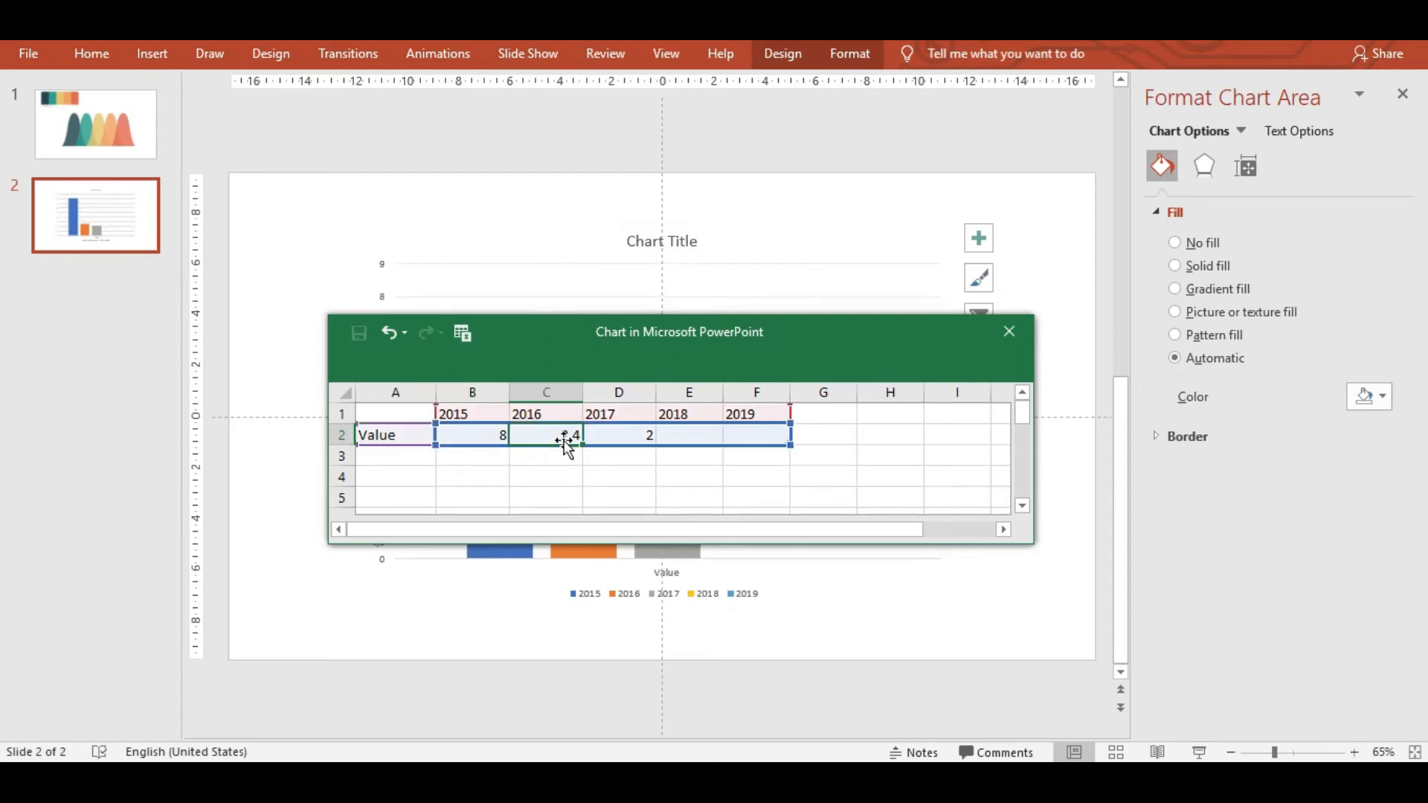
pyautogui.write('6')
pyautogui.click(634, 437)
pyautogui.write('8')
pyautogui.write('9')
pyautogui.click(691, 445)
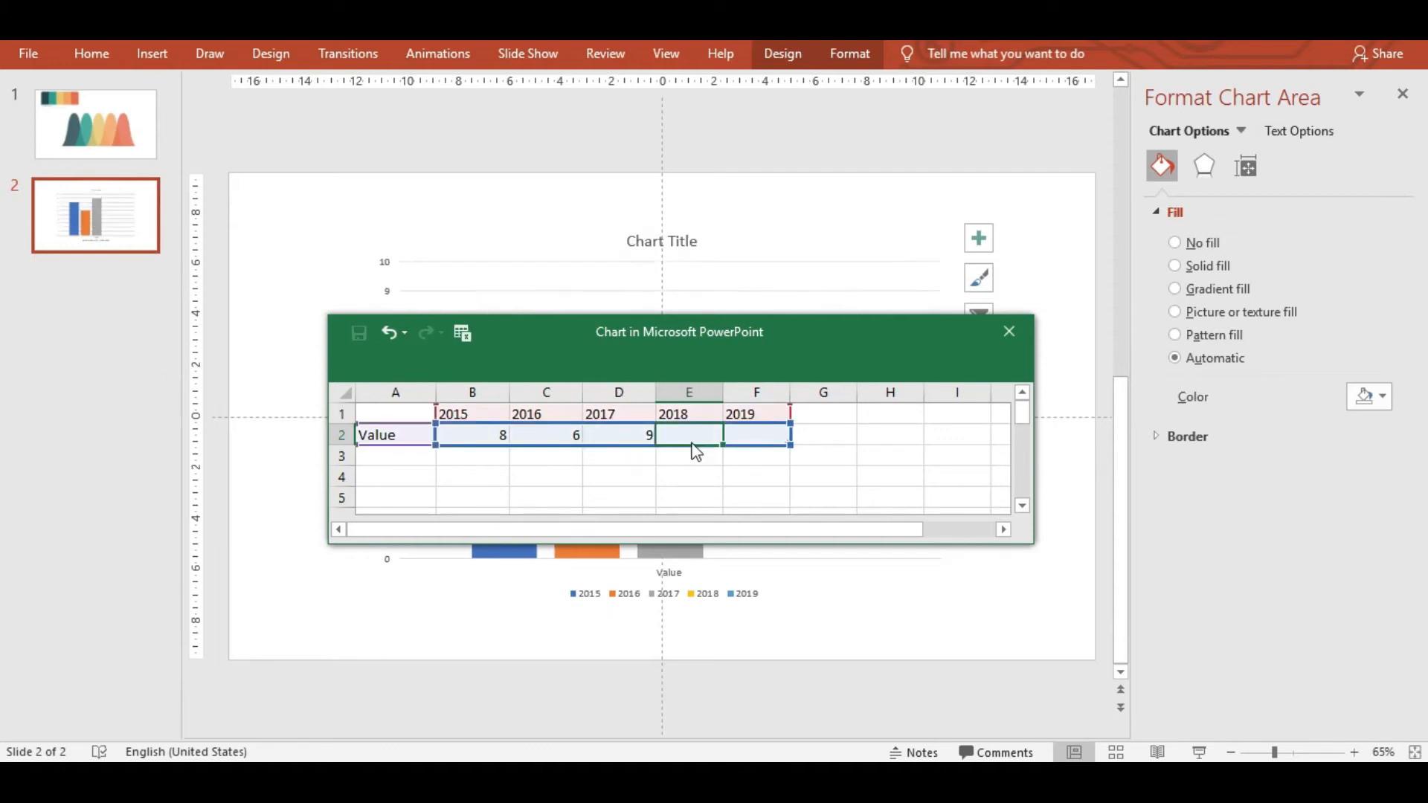
pyautogui.write('7')
pyautogui.click(755, 437)
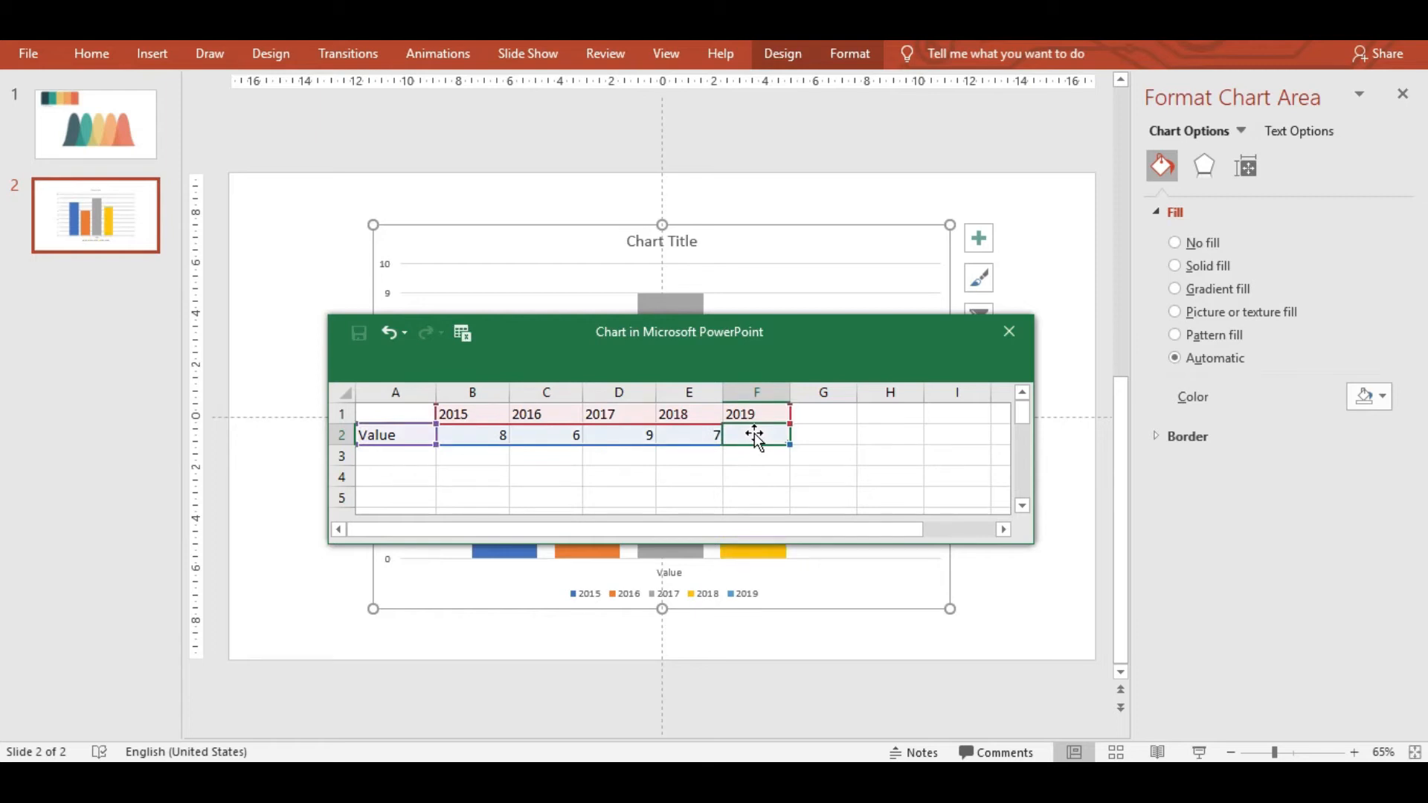
pyautogui.write('9')
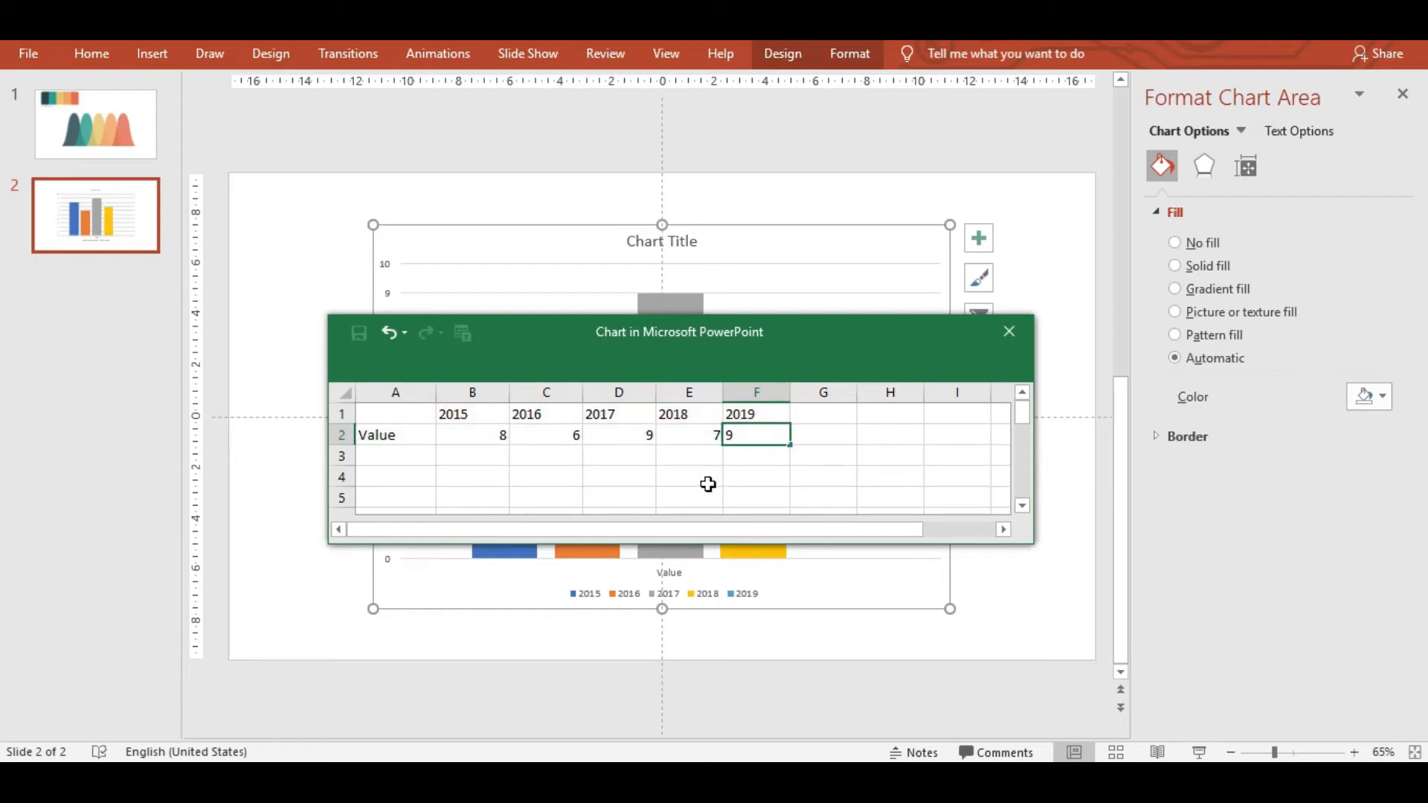
pyautogui.click(464, 461)
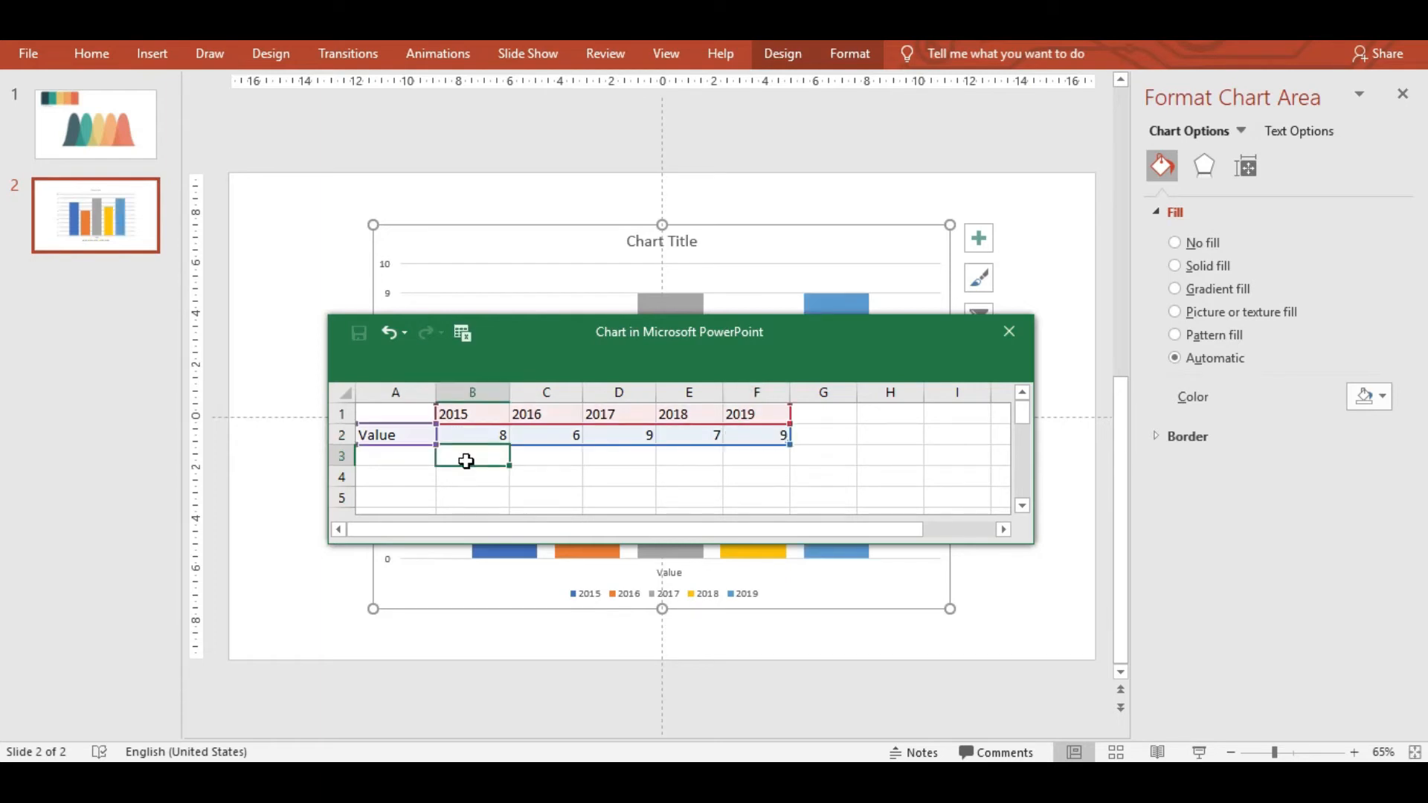
pyautogui.click(1007, 333)
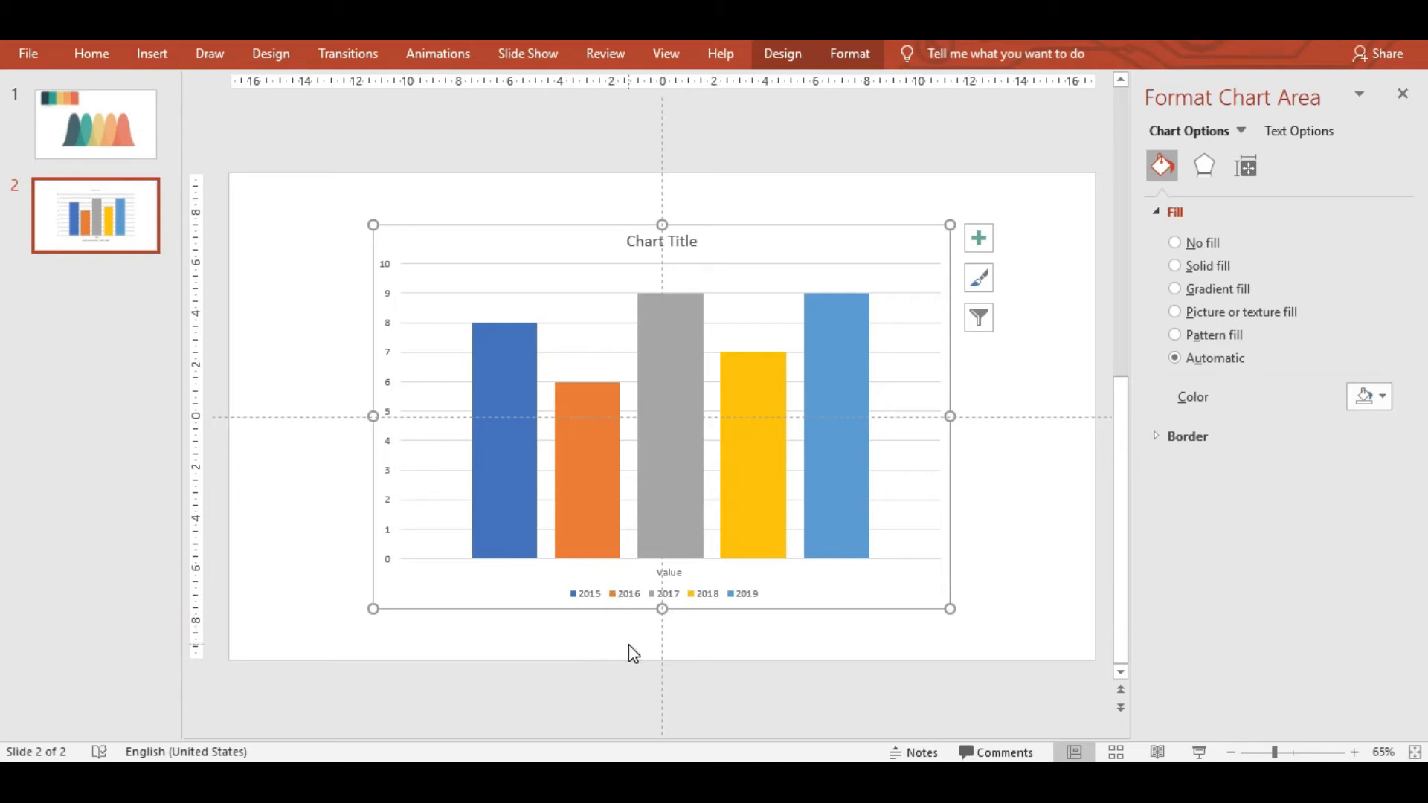
# Copy the dark bell-curve shape from slide 1.
pyautogui.click(131, 143)
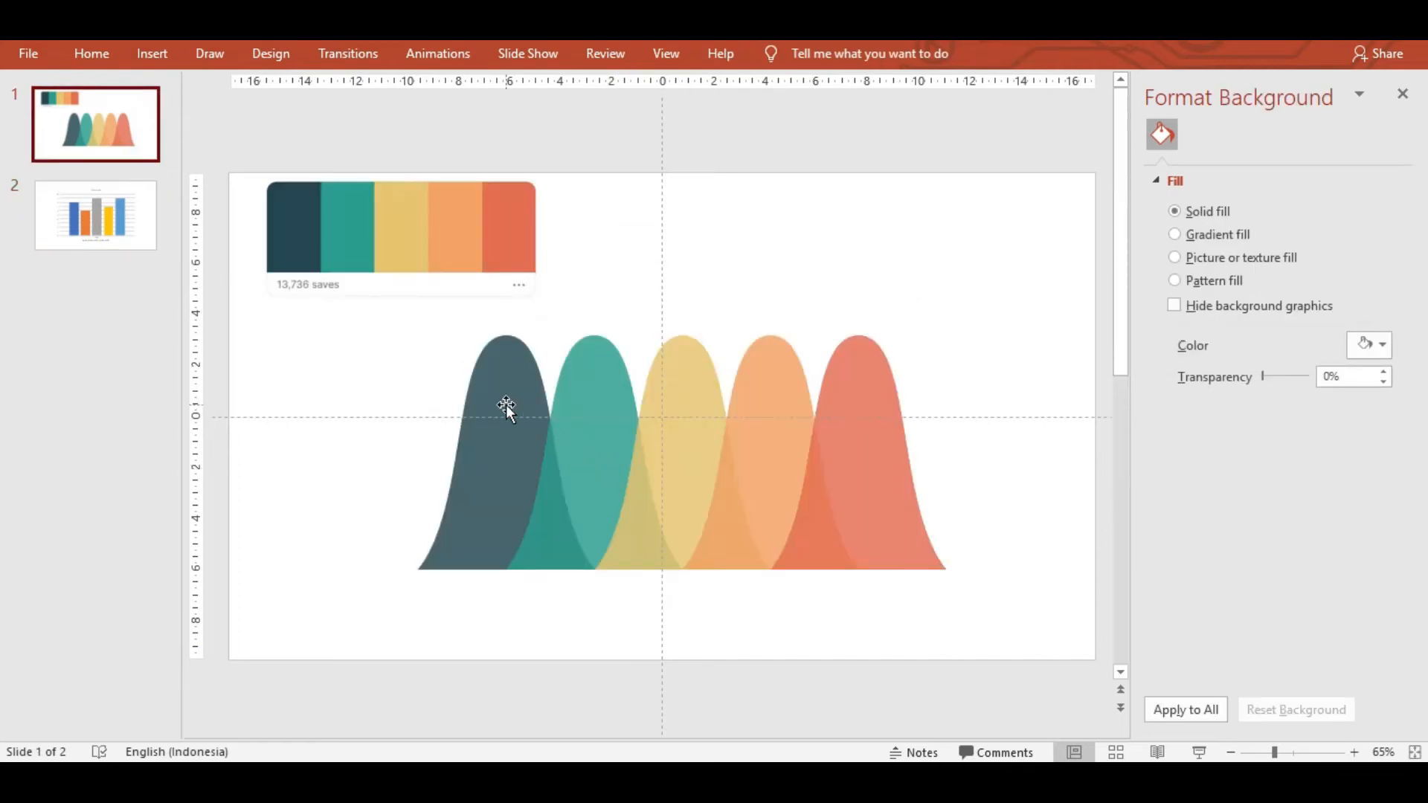
pyautogui.click(506, 404)
pyautogui.rightClick(506, 404)
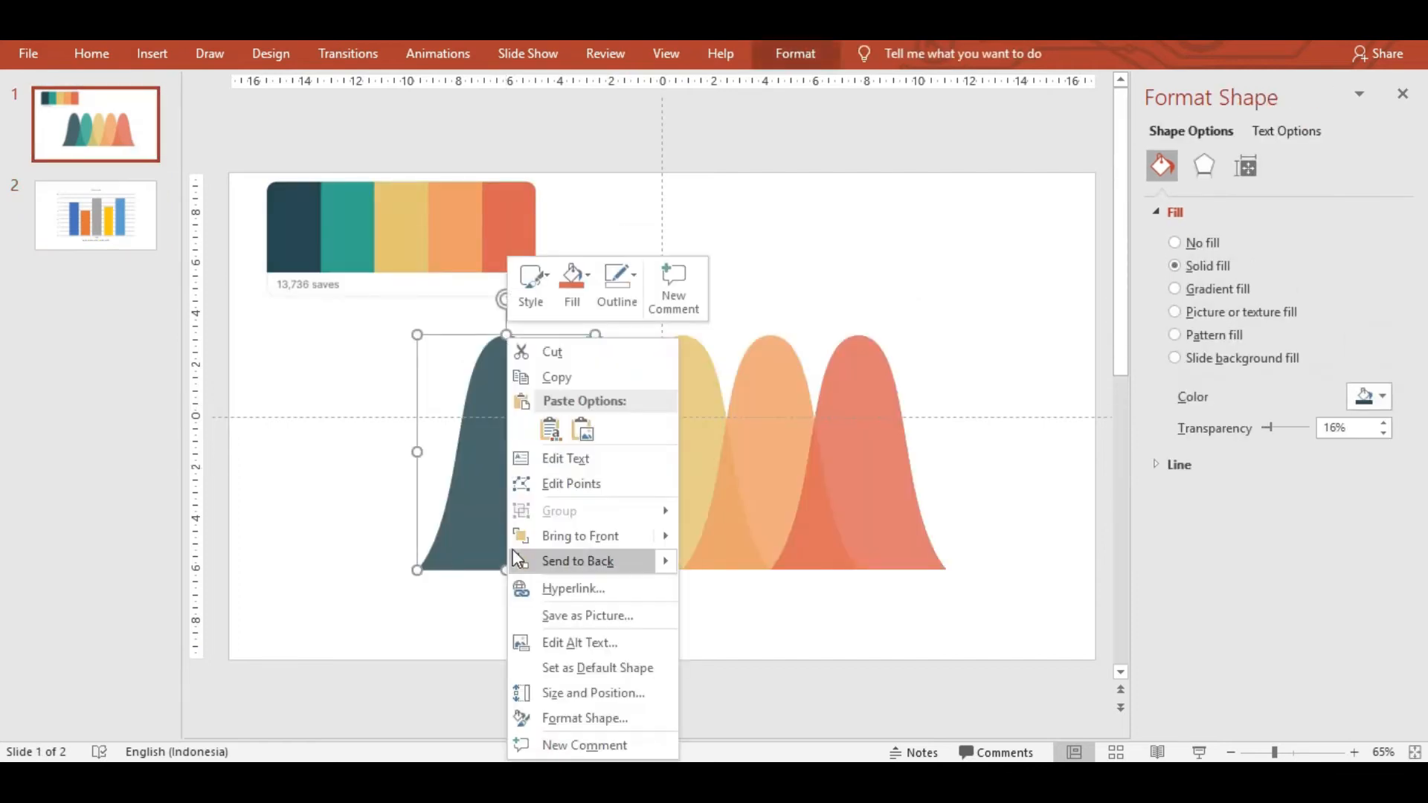
pyautogui.click(578, 377)
pyautogui.click(125, 238)
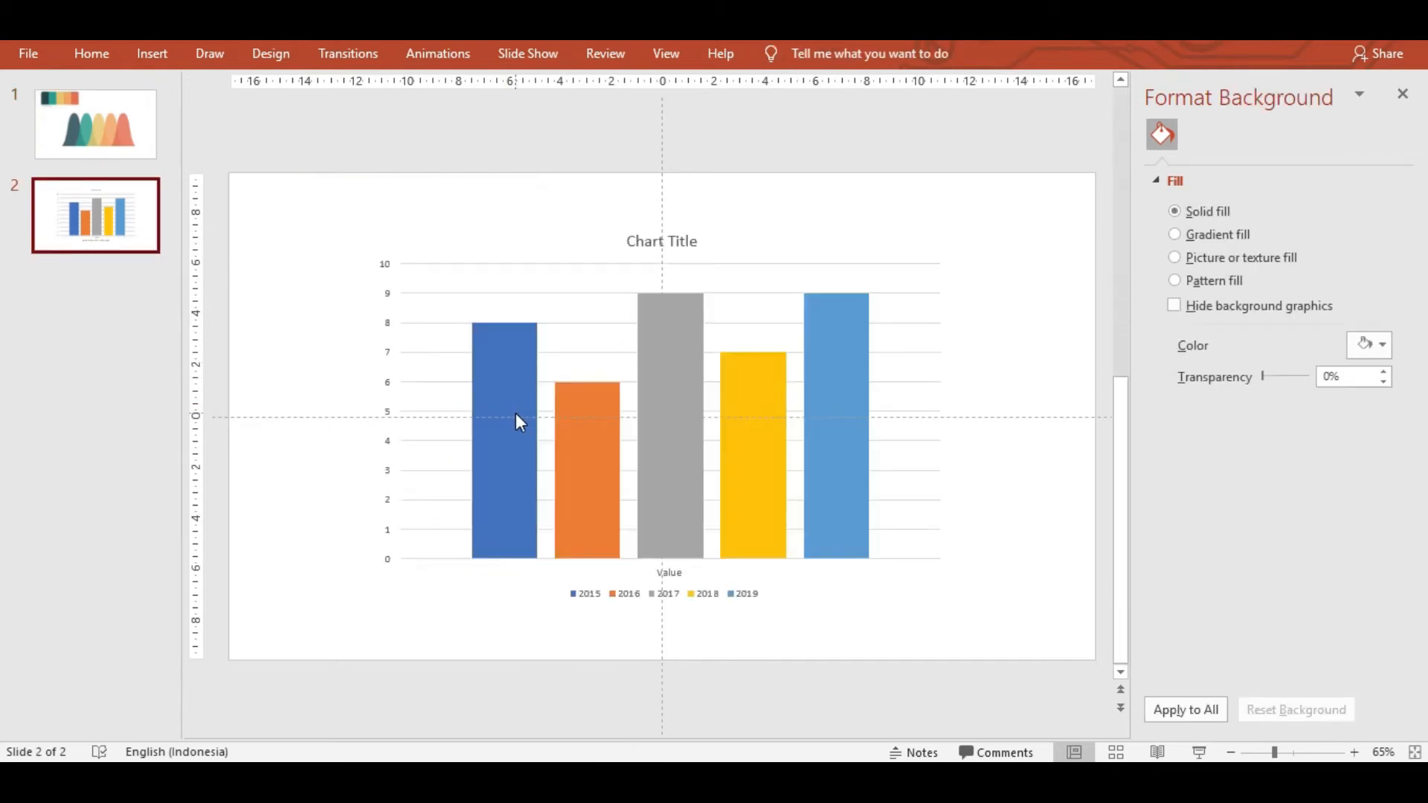
# Give the 2015 bar a picture fill from the copied dark bell curve.
pyautogui.click(517, 415)
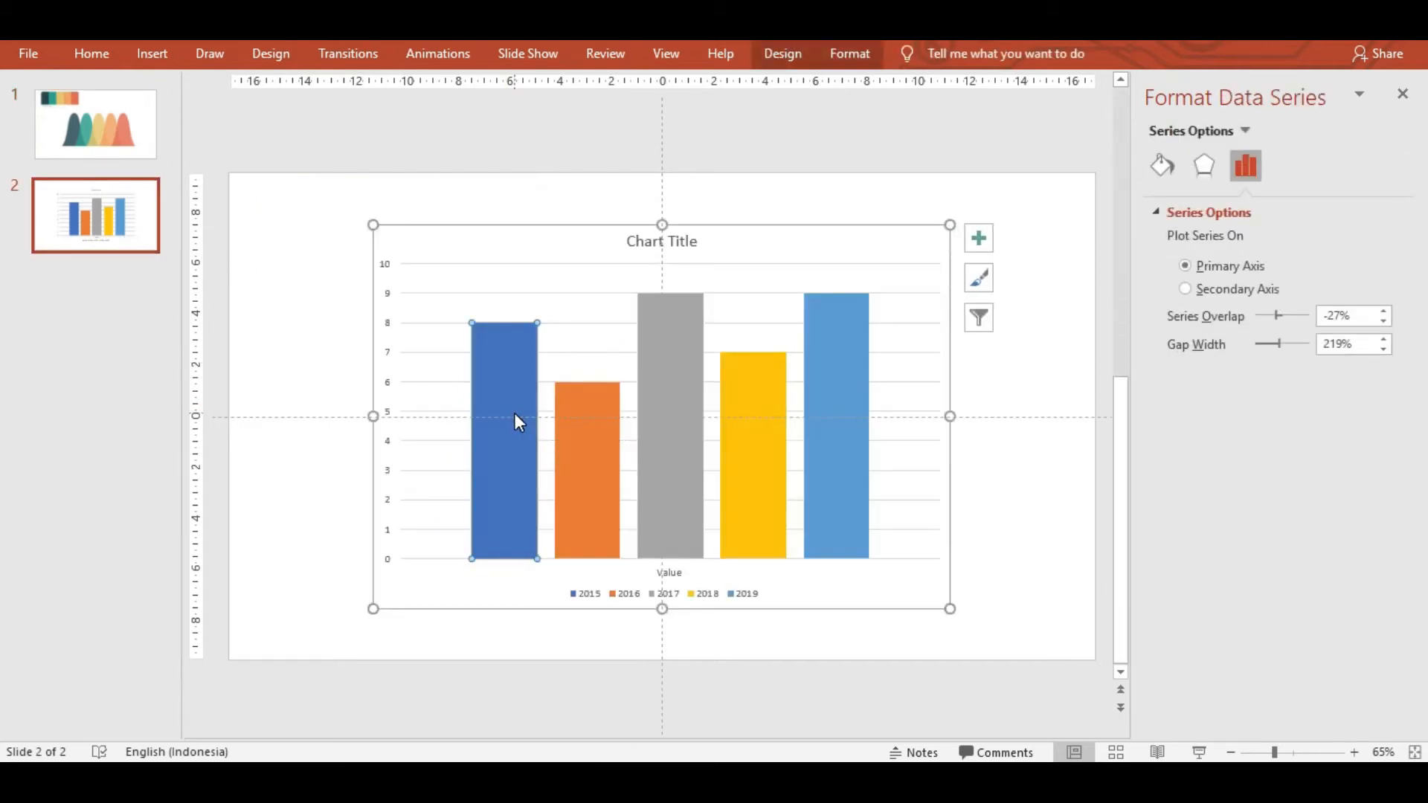
pyautogui.rightClick(517, 416)
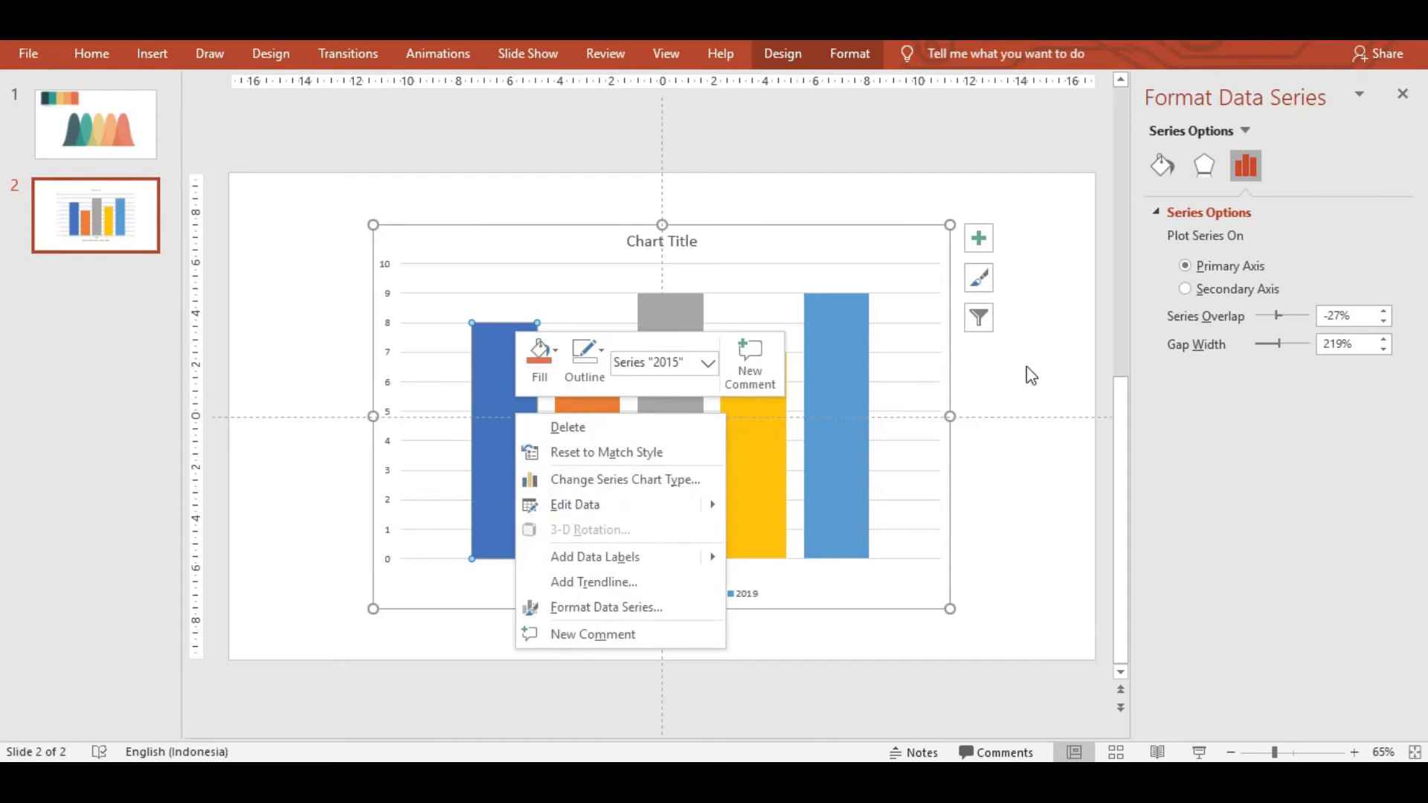
pyautogui.click(1165, 166)
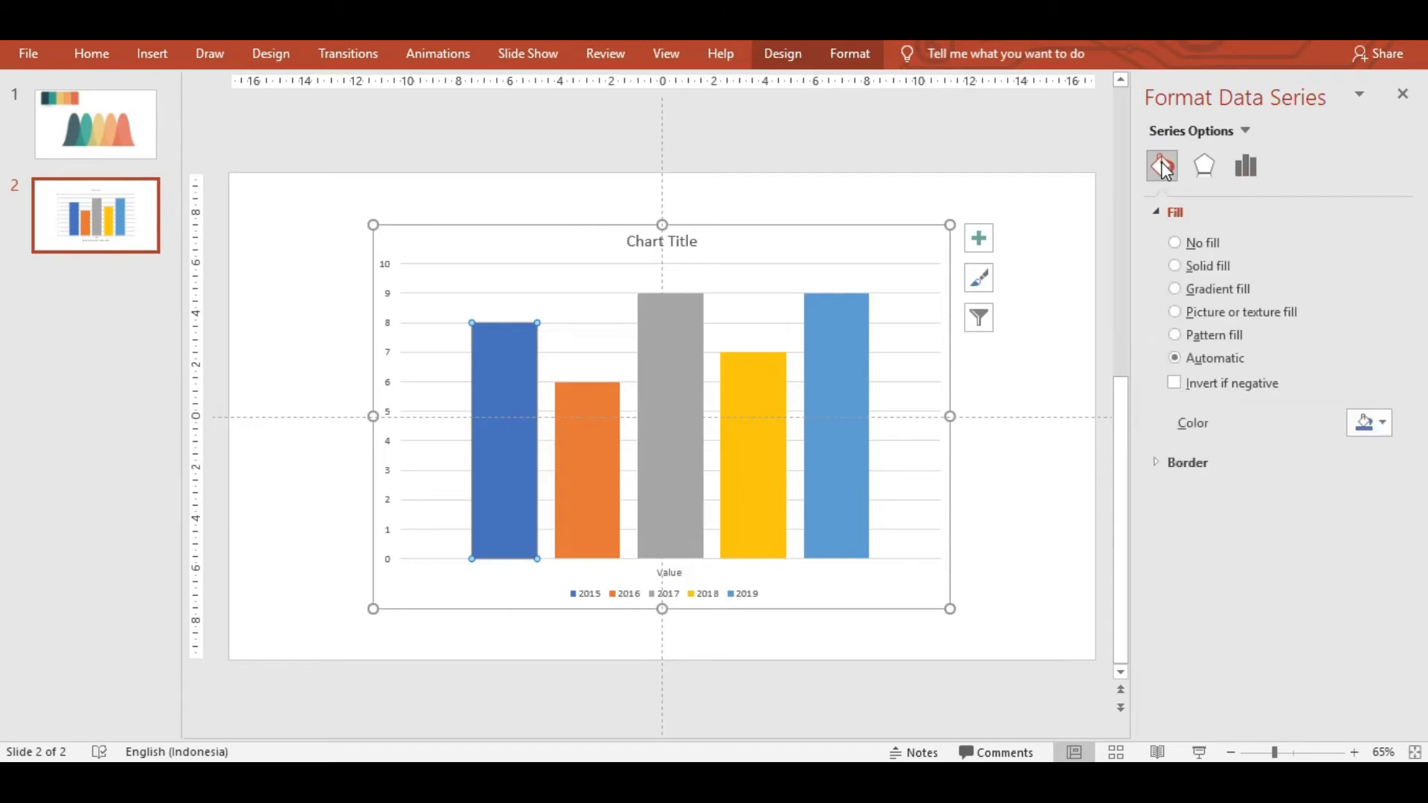
pyautogui.click(1228, 311)
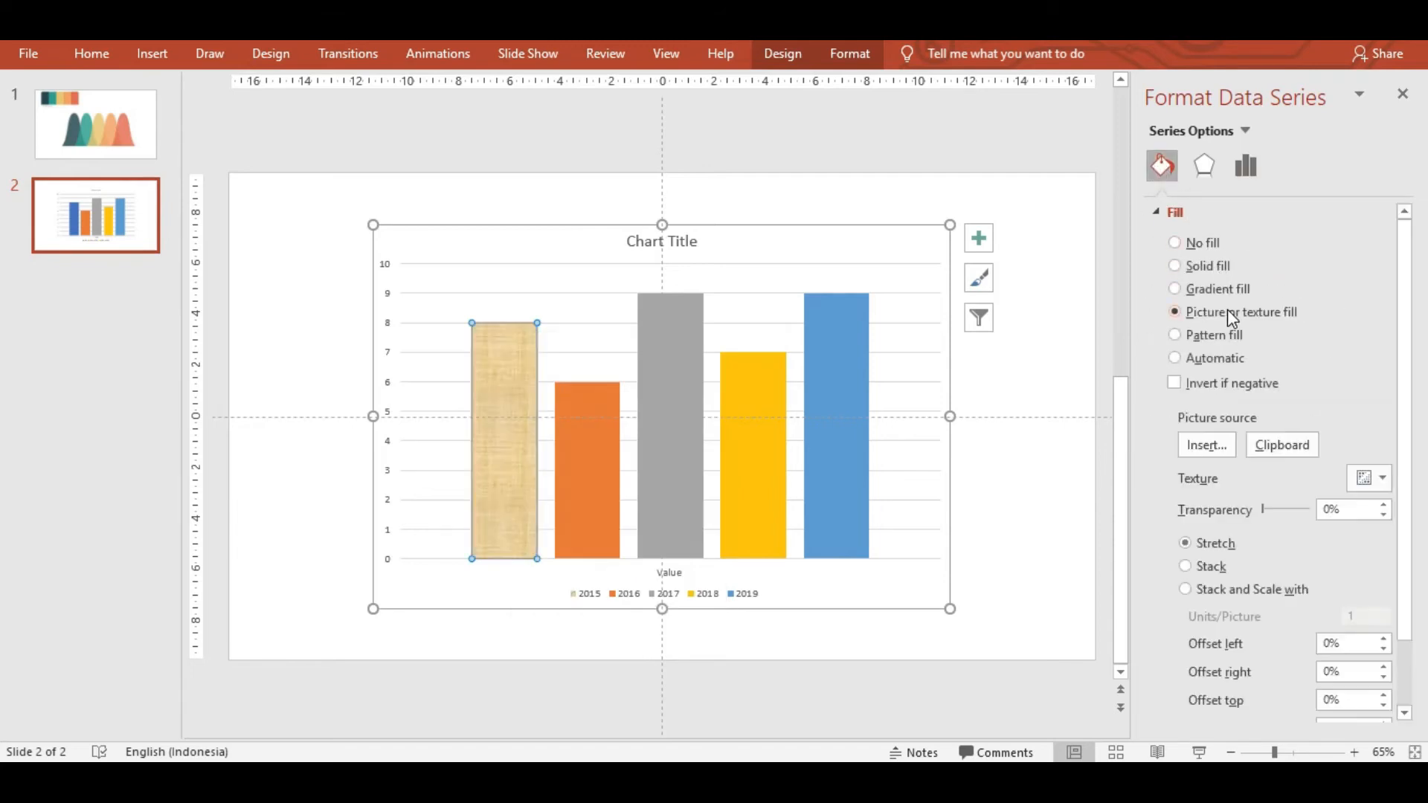
pyautogui.click(1266, 444)
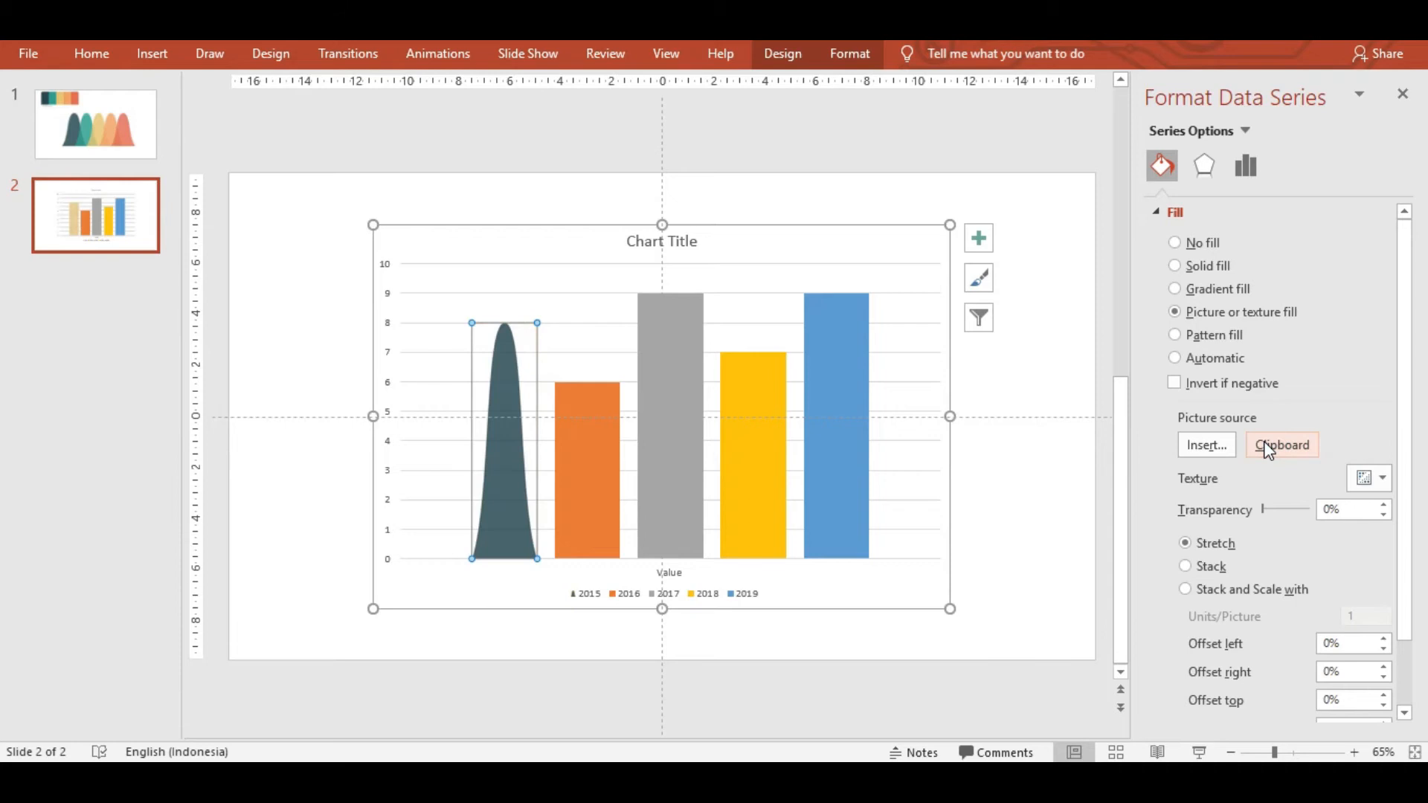
# Copy the teal bell-curve shape from slide 1.
pyautogui.click(592, 456)
pyautogui.click(113, 139)
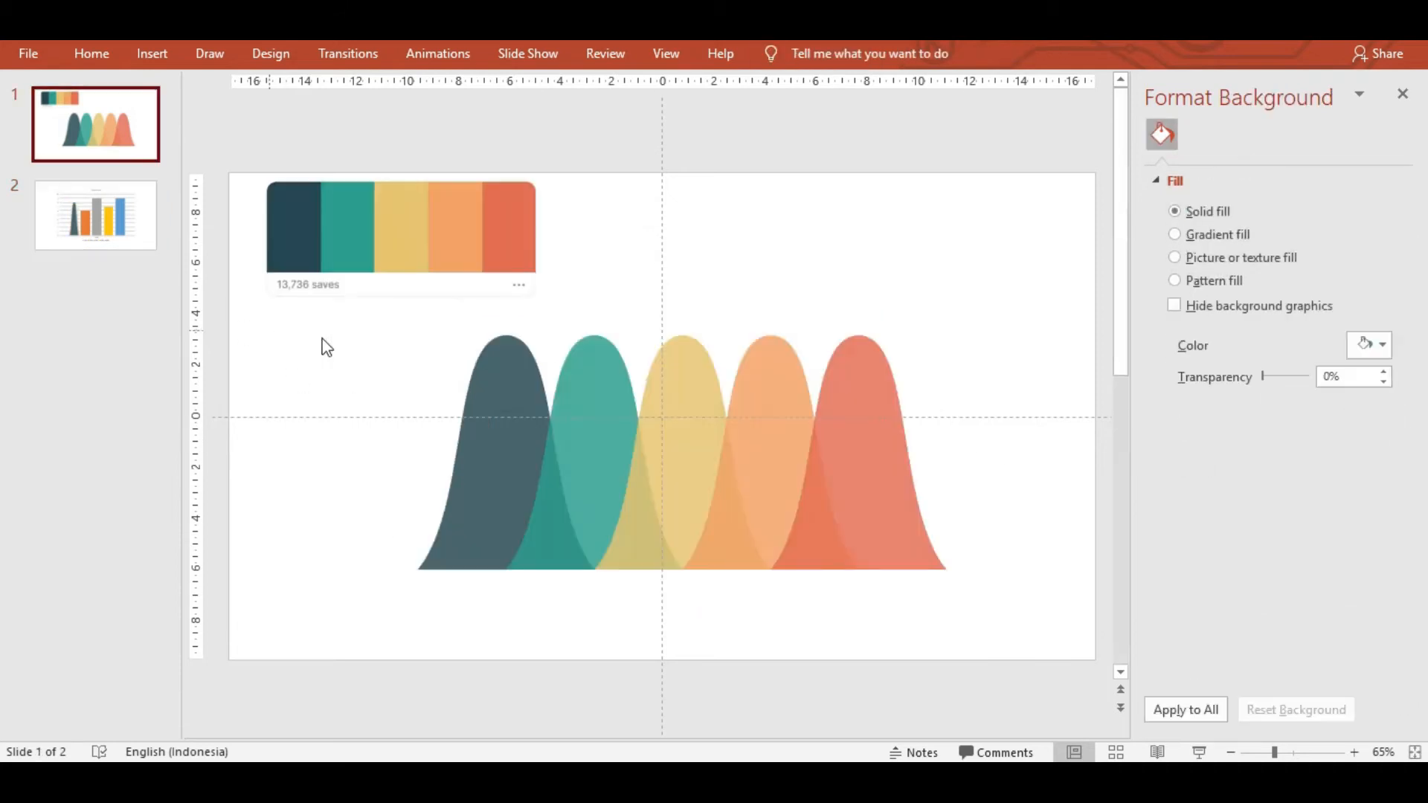
pyautogui.click(613, 413)
pyautogui.rightClick(612, 412)
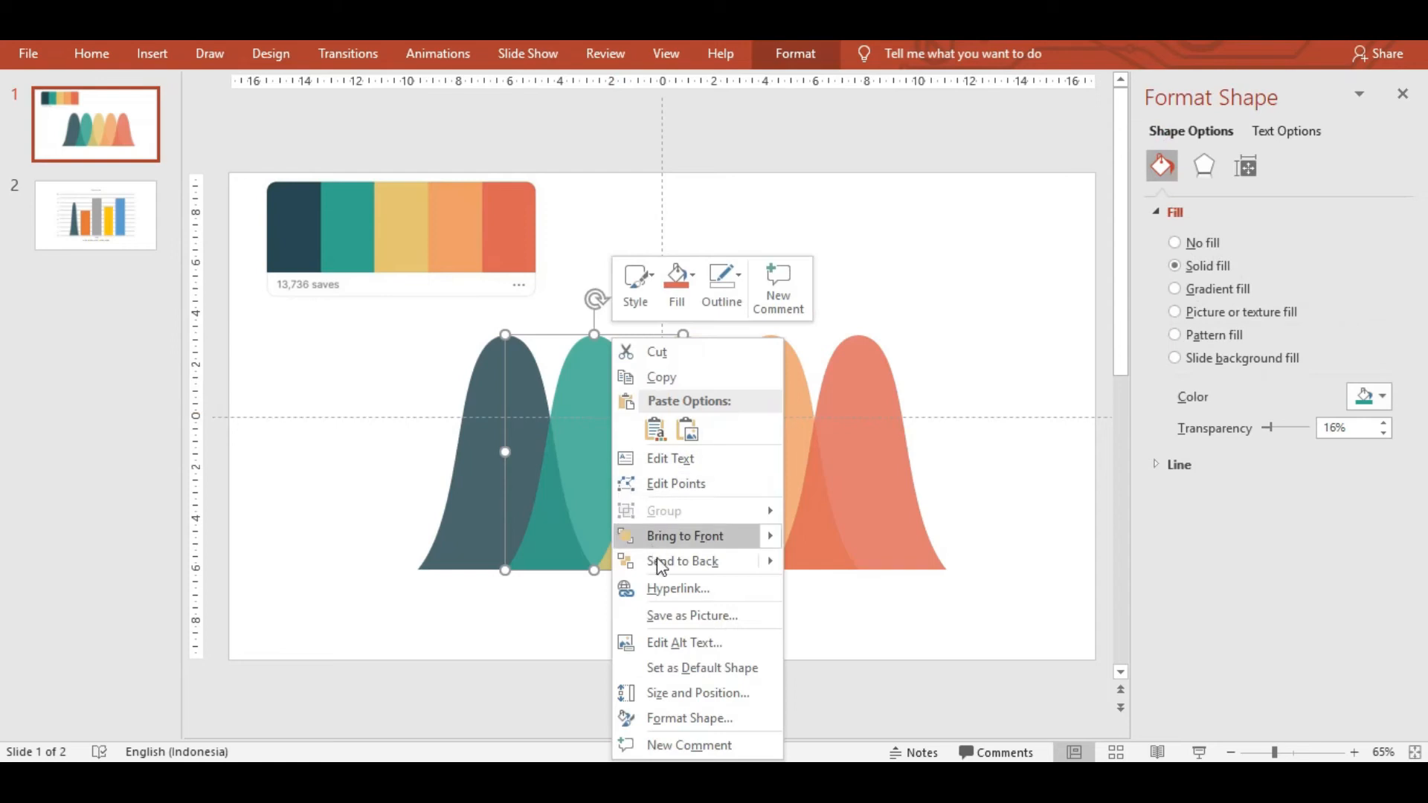
pyautogui.click(638, 378)
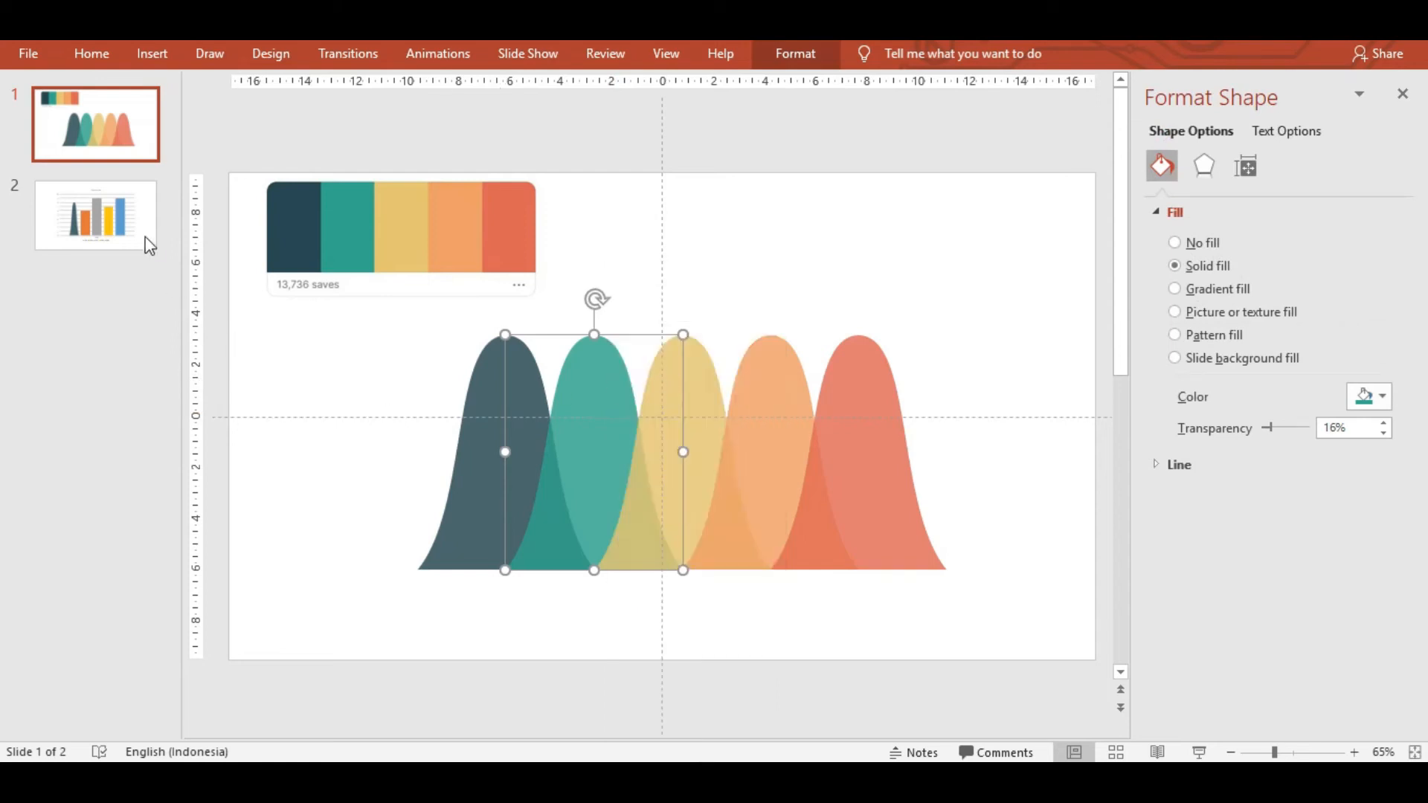
pyautogui.click(141, 236)
# Give the 2016 bar a picture fill from the copied teal bell curve.
pyautogui.click(599, 413)
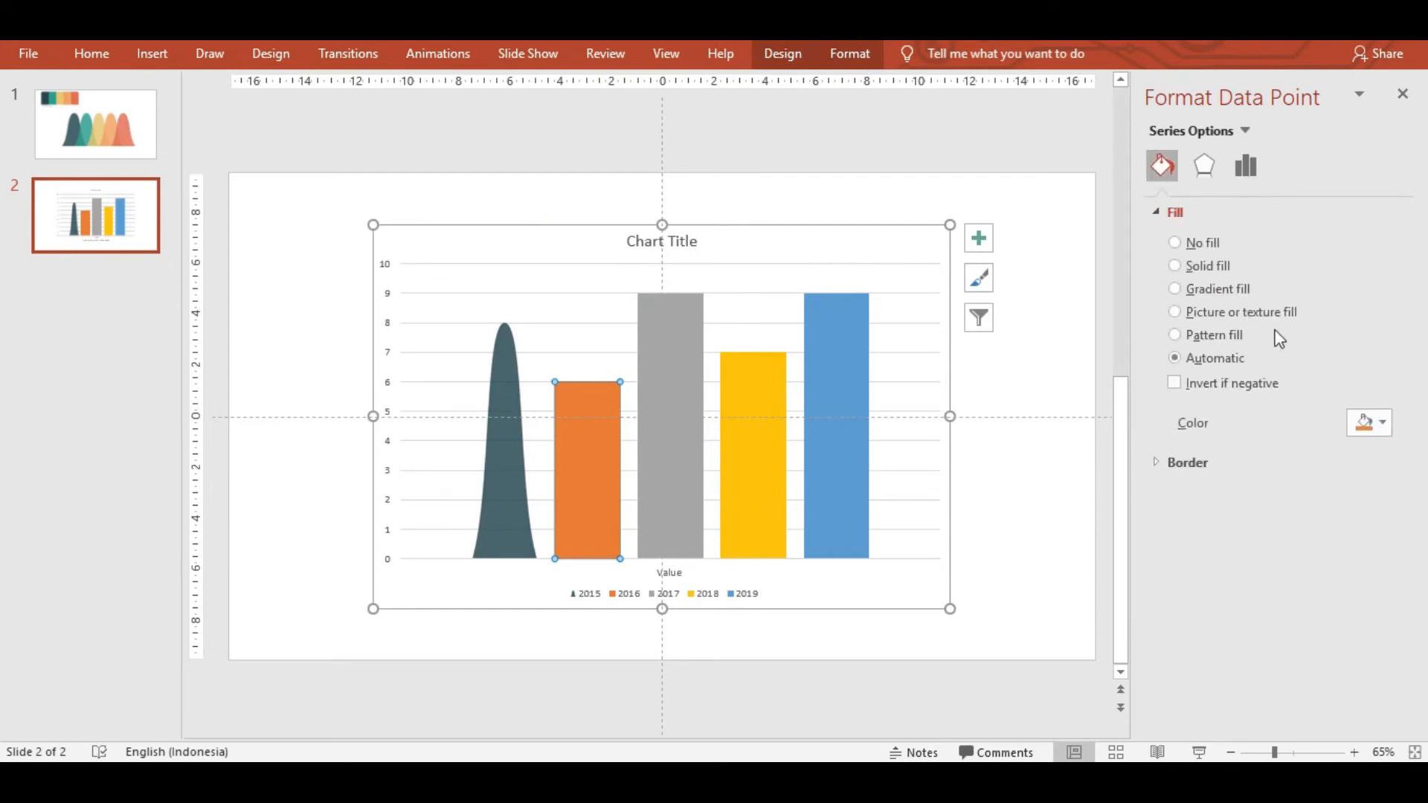
pyautogui.click(1232, 313)
pyautogui.click(1270, 445)
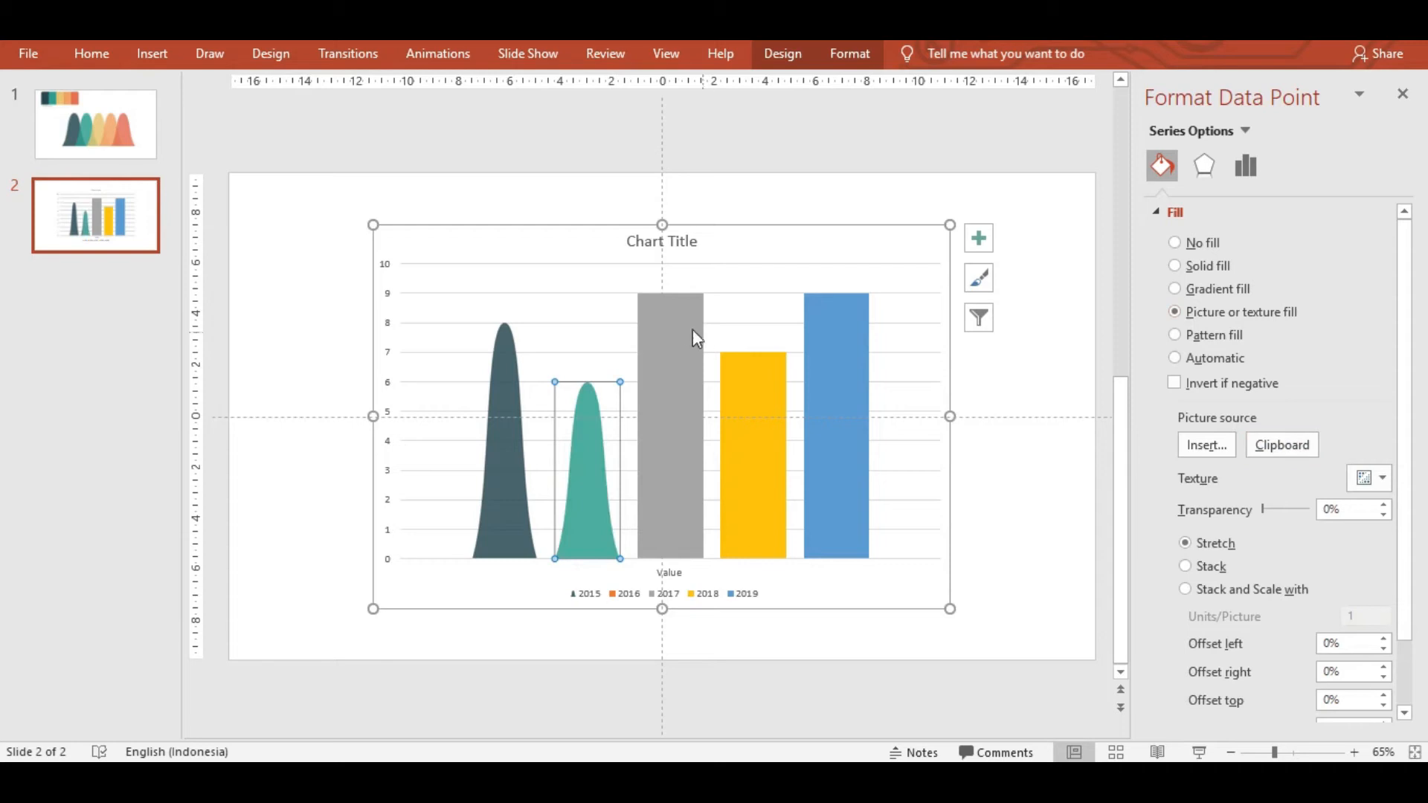
pyautogui.click(141, 154)
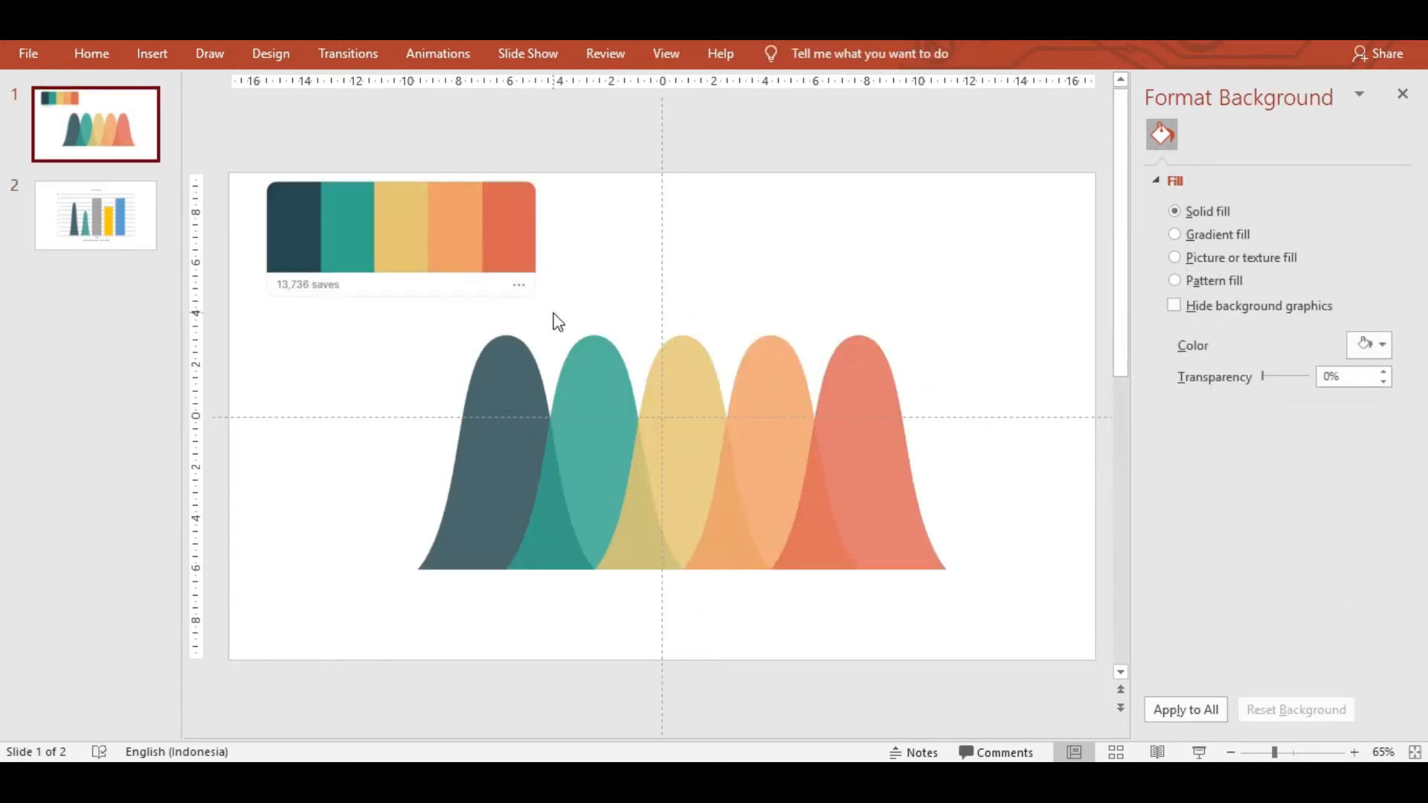
# Copy the yellow bell-curve shape from slide 1.
pyautogui.click(695, 389)
pyautogui.rightClick(696, 339)
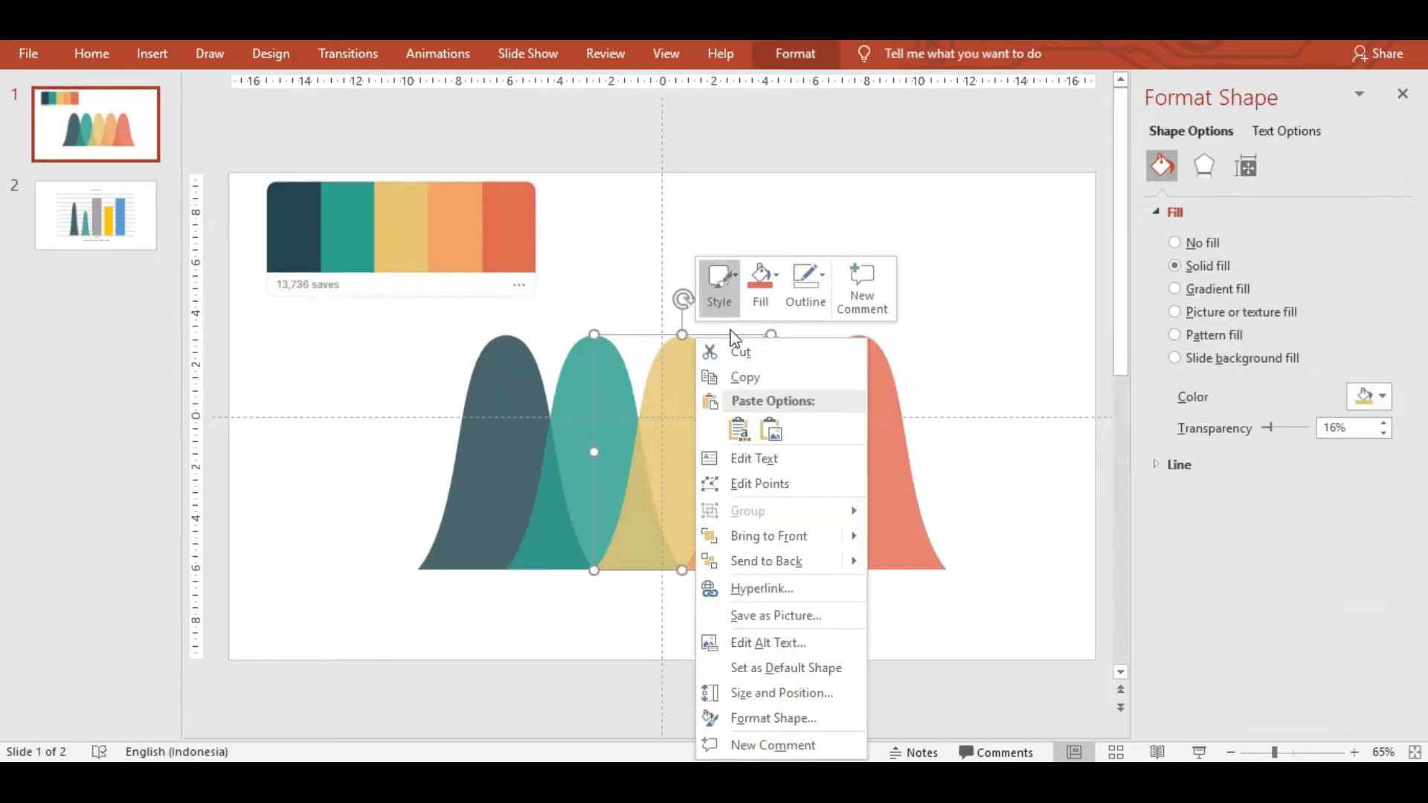
pyautogui.click(731, 386)
pyautogui.click(96, 220)
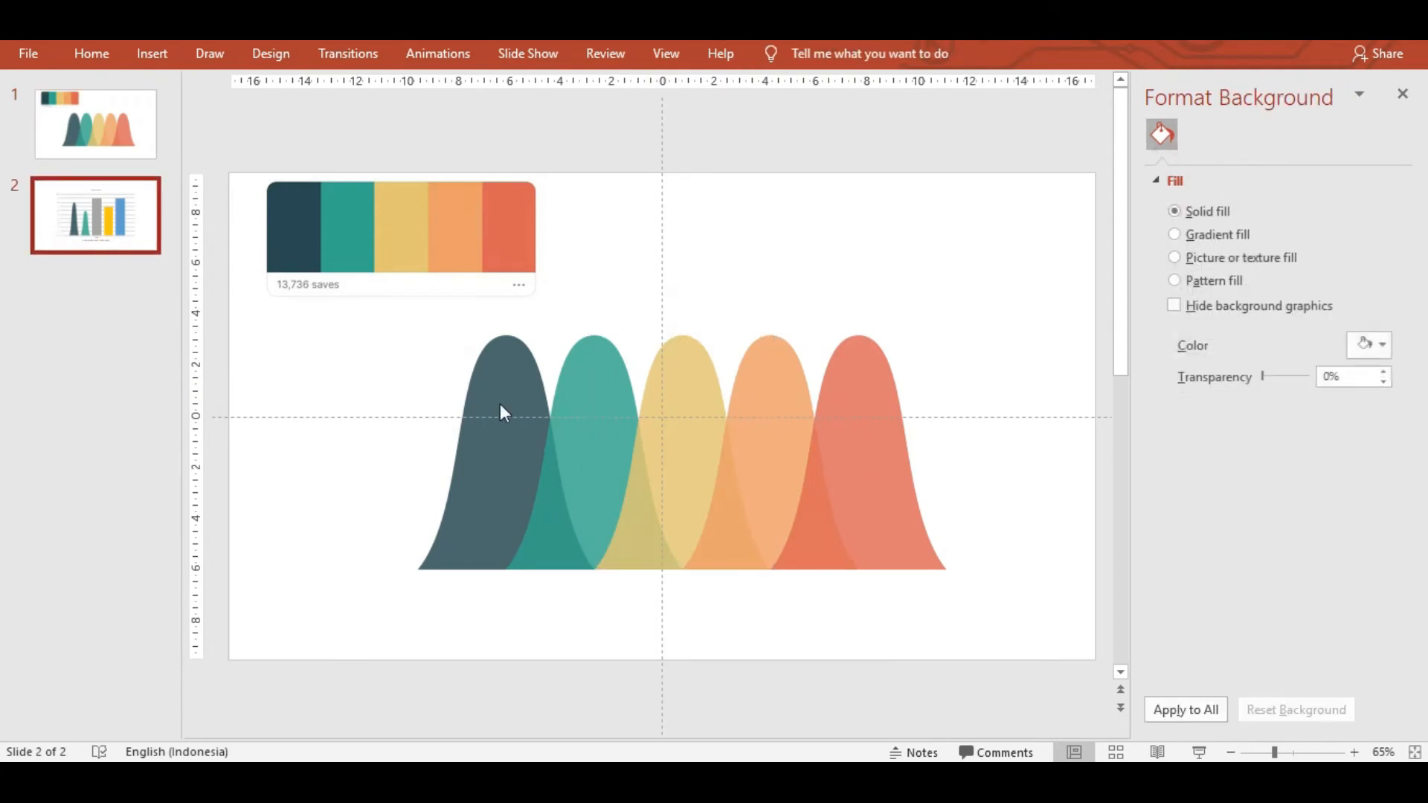
# Give the 2017 column a picture fill from the copied yellow bell curve.
pyautogui.click(670, 404)
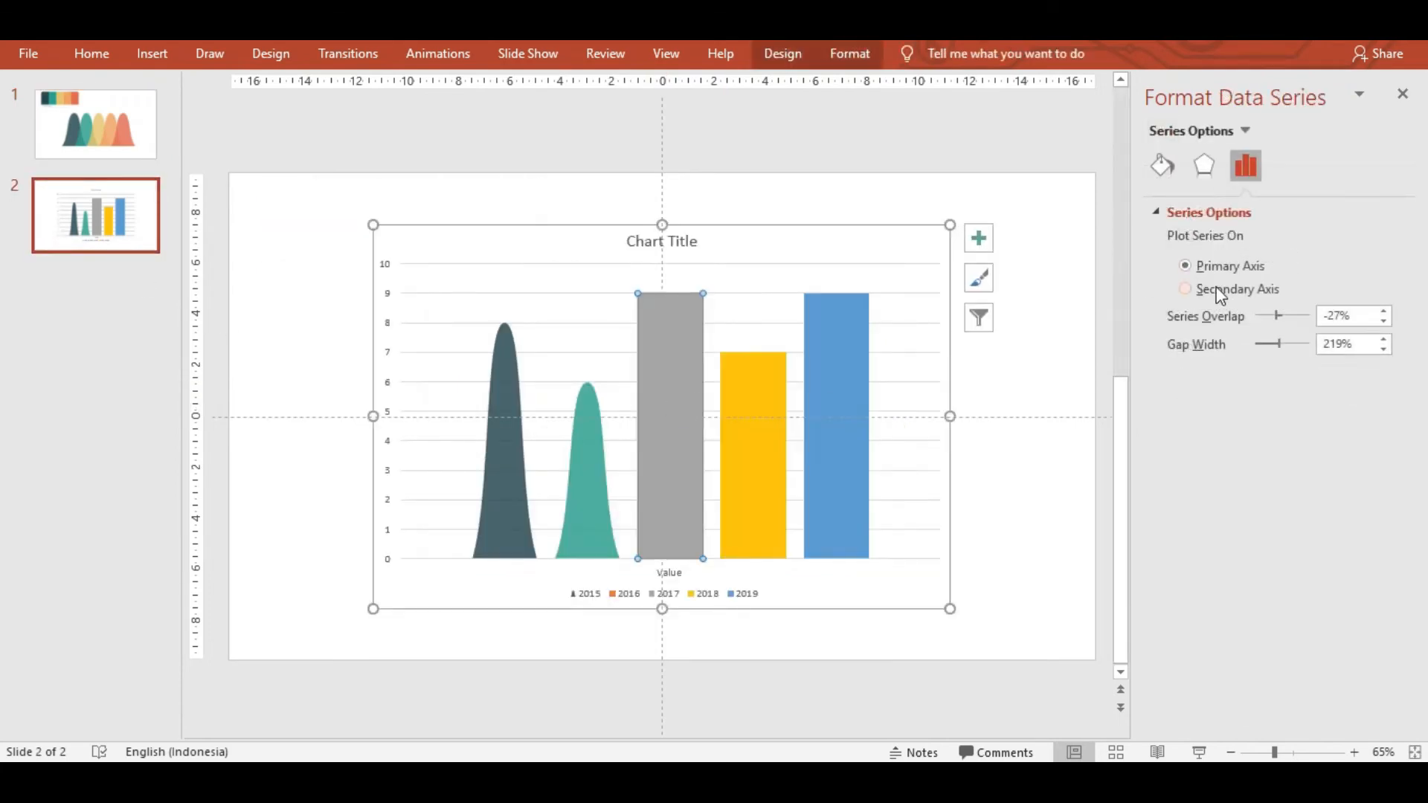
pyautogui.click(1163, 165)
pyautogui.click(1211, 289)
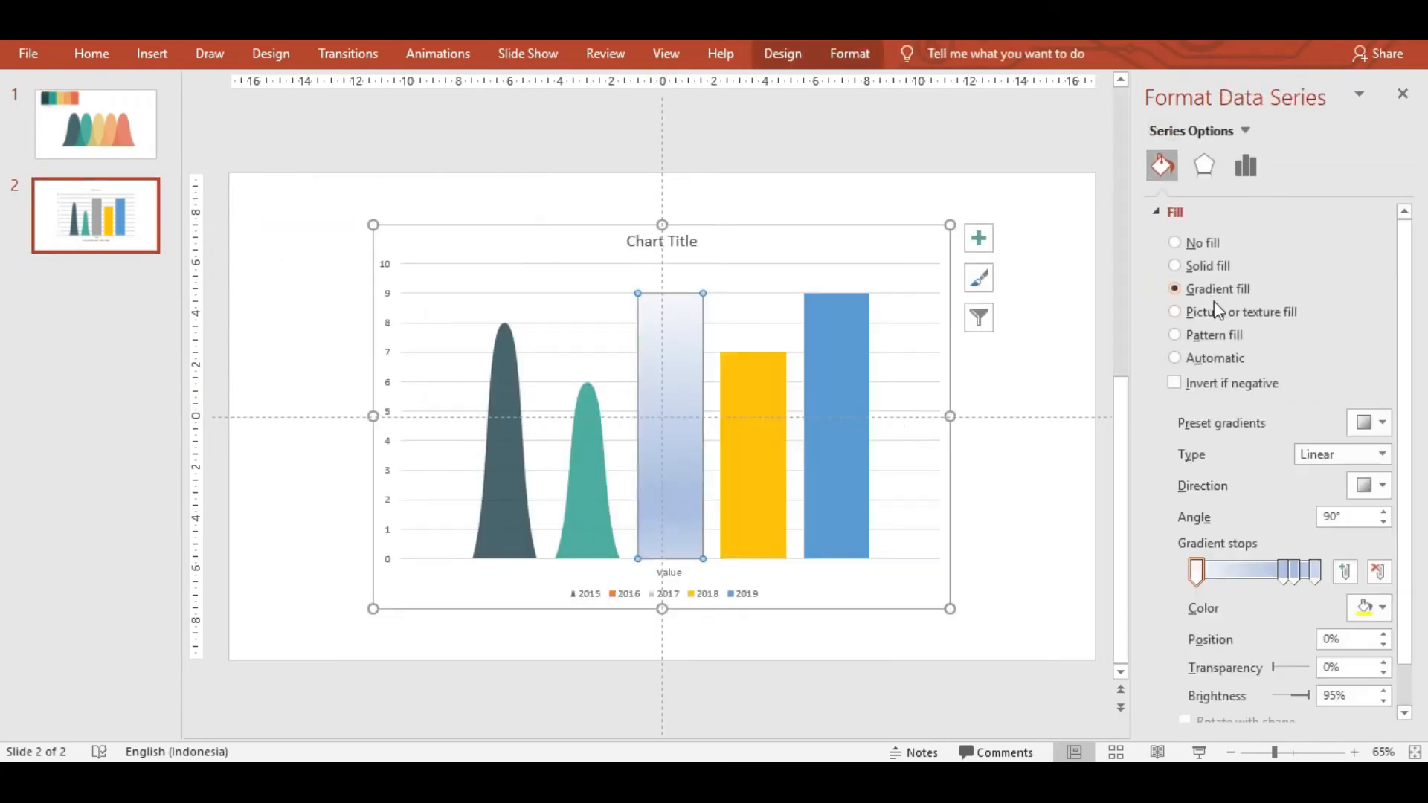
pyautogui.click(1220, 313)
pyautogui.click(1280, 445)
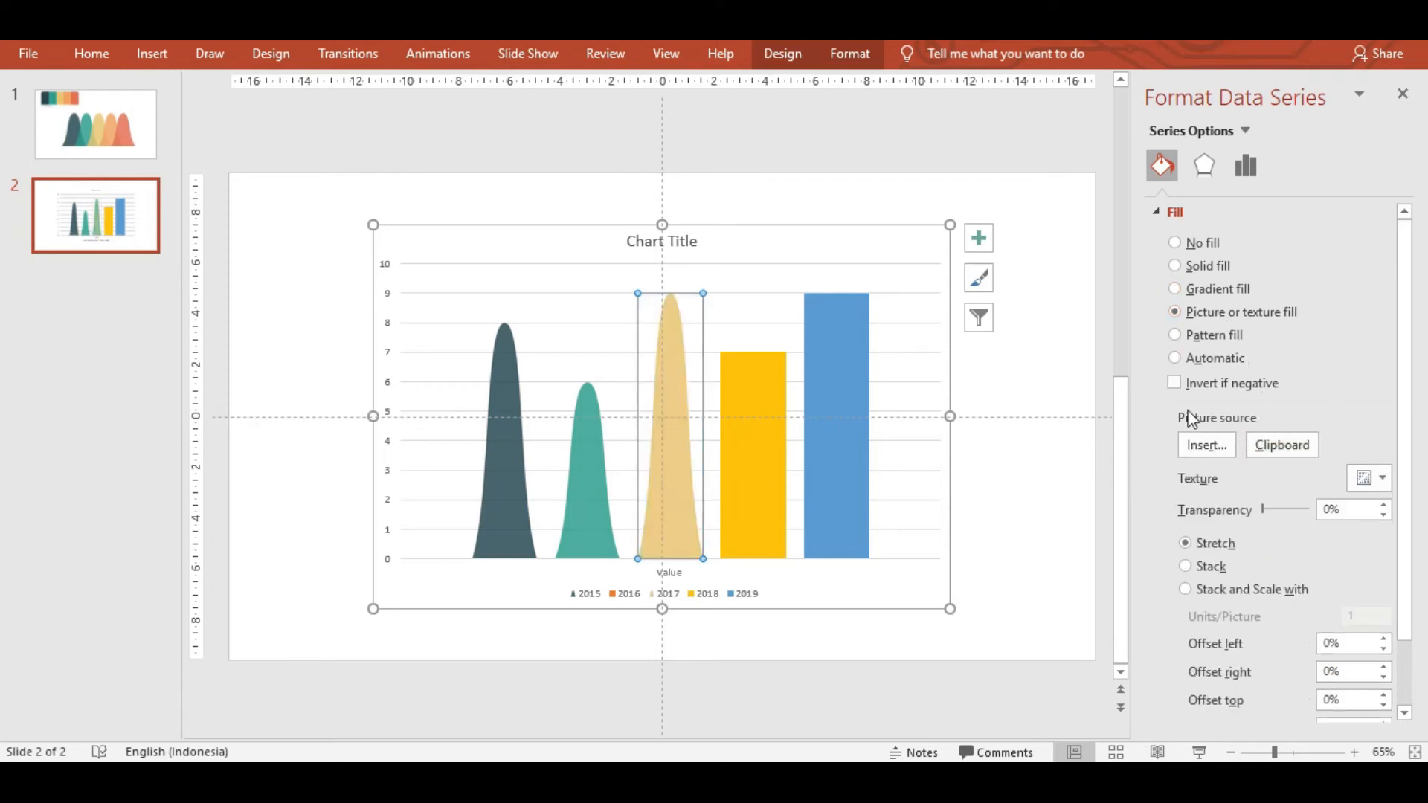
# Copy the orange bell-curve shape from slide 1.
pyautogui.click(112, 149)
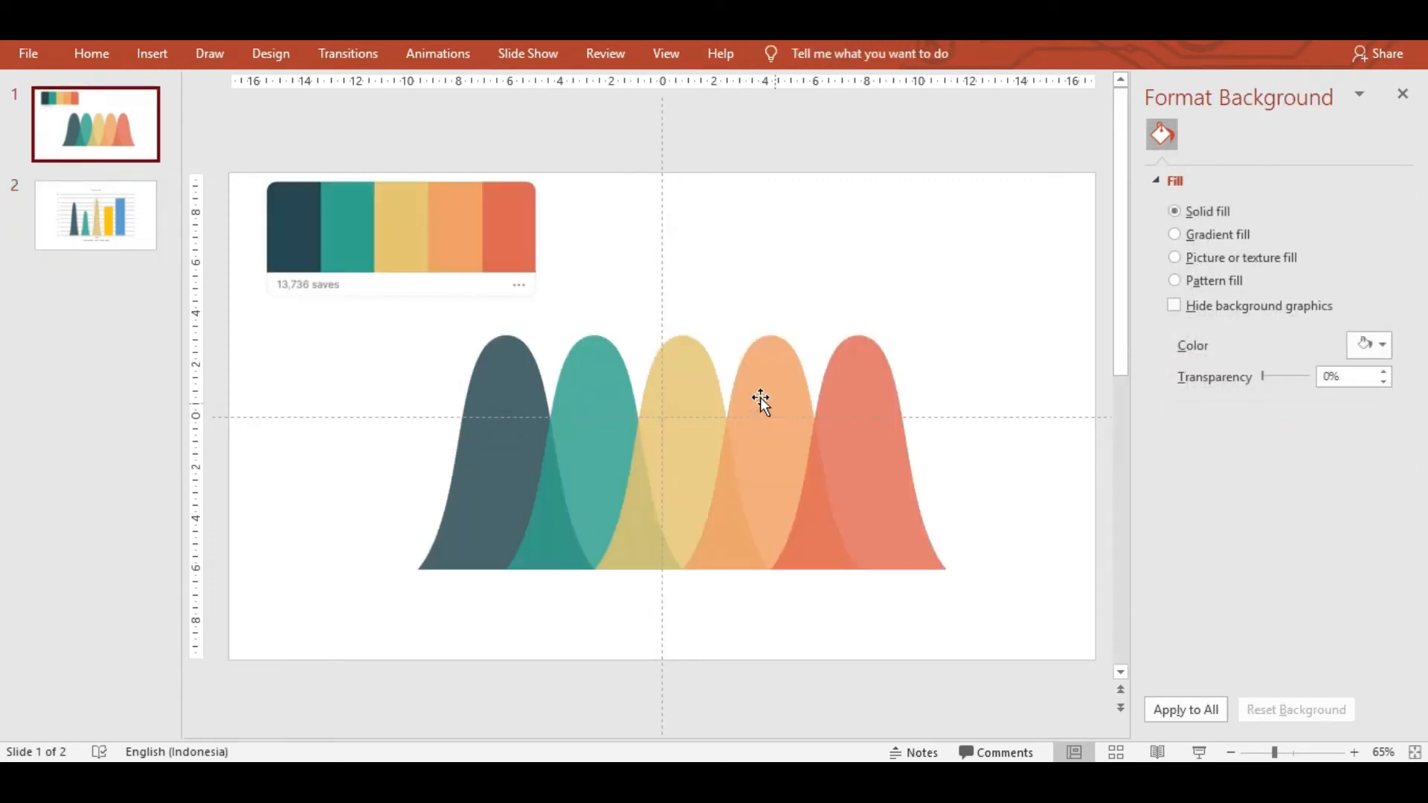
pyautogui.click(753, 392)
pyautogui.rightClick(804, 385)
pyautogui.press('Escape')
pyautogui.click(118, 237)
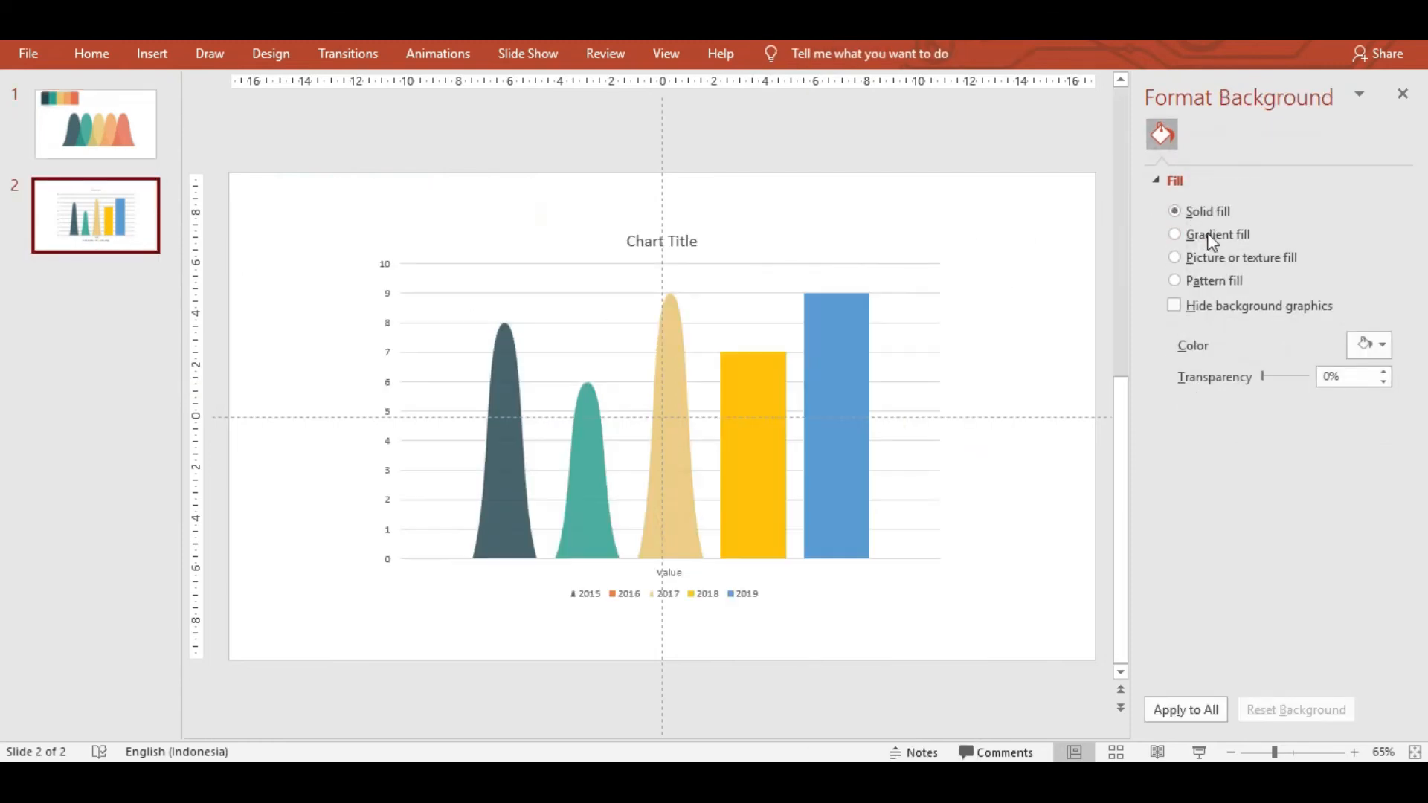
# Undo an accidental background fill, then picture-fill the 2018 column with the orange bell curve.
pyautogui.click(1219, 258)
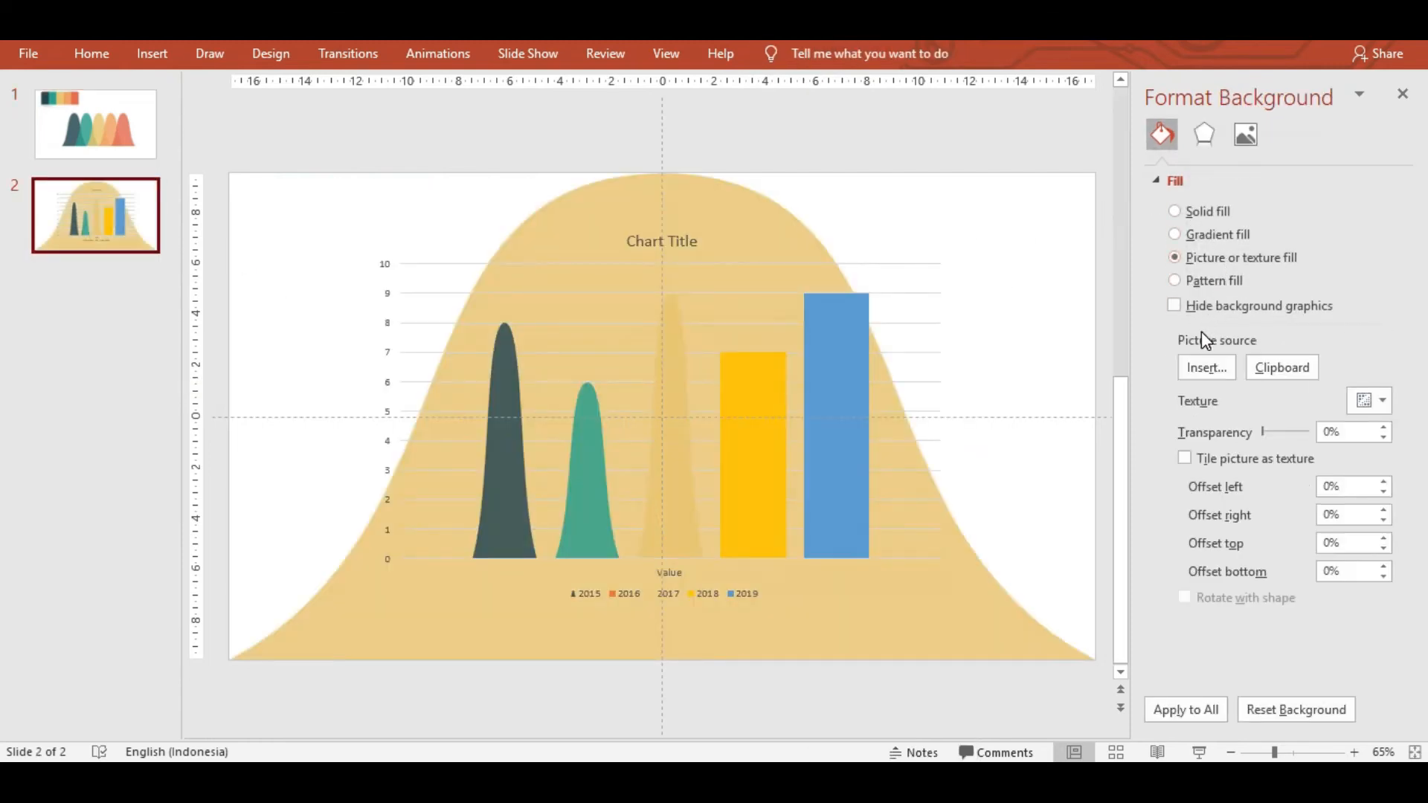
pyautogui.hotkey('ctrl', 'z')
pyautogui.doubleClick(783, 346)
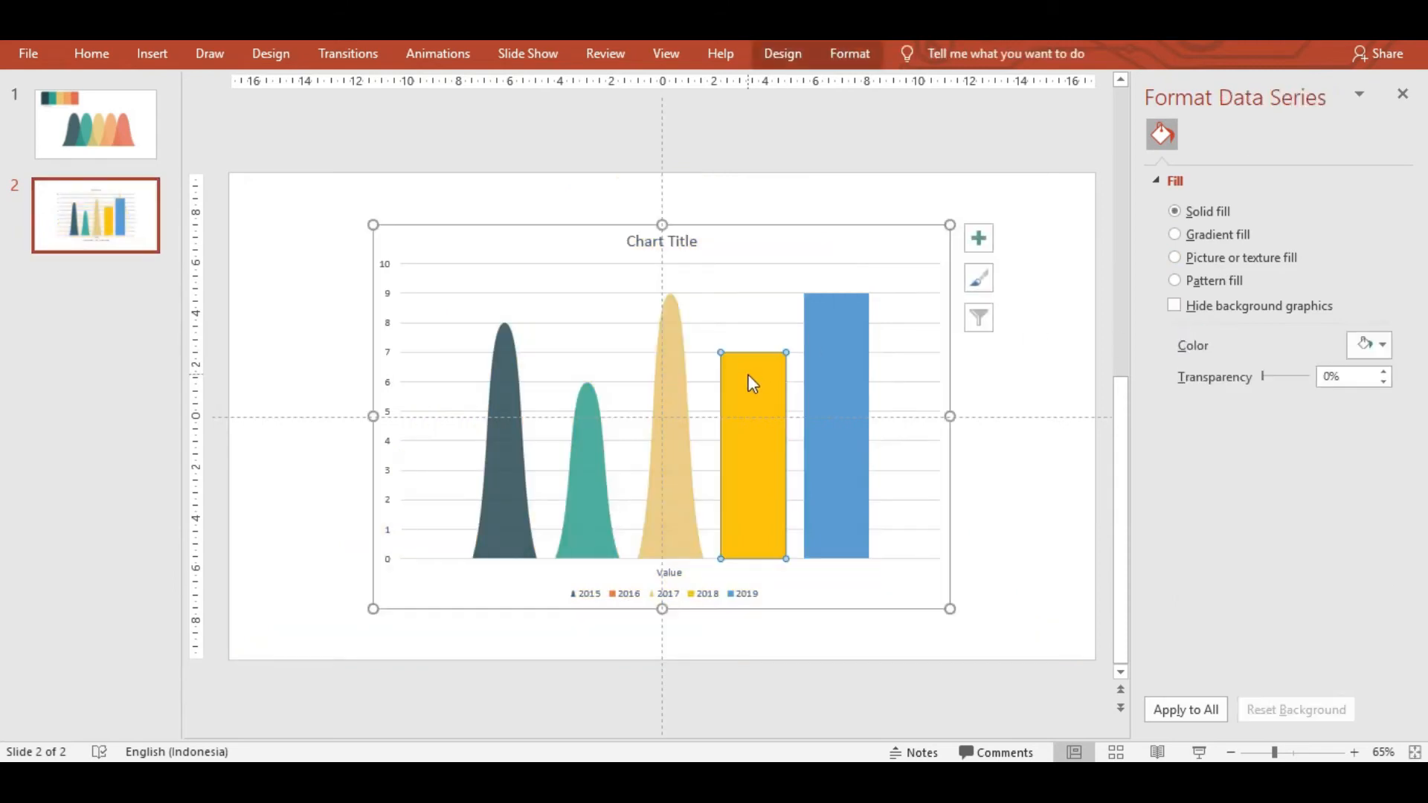
pyautogui.click(1245, 165)
pyautogui.click(1162, 165)
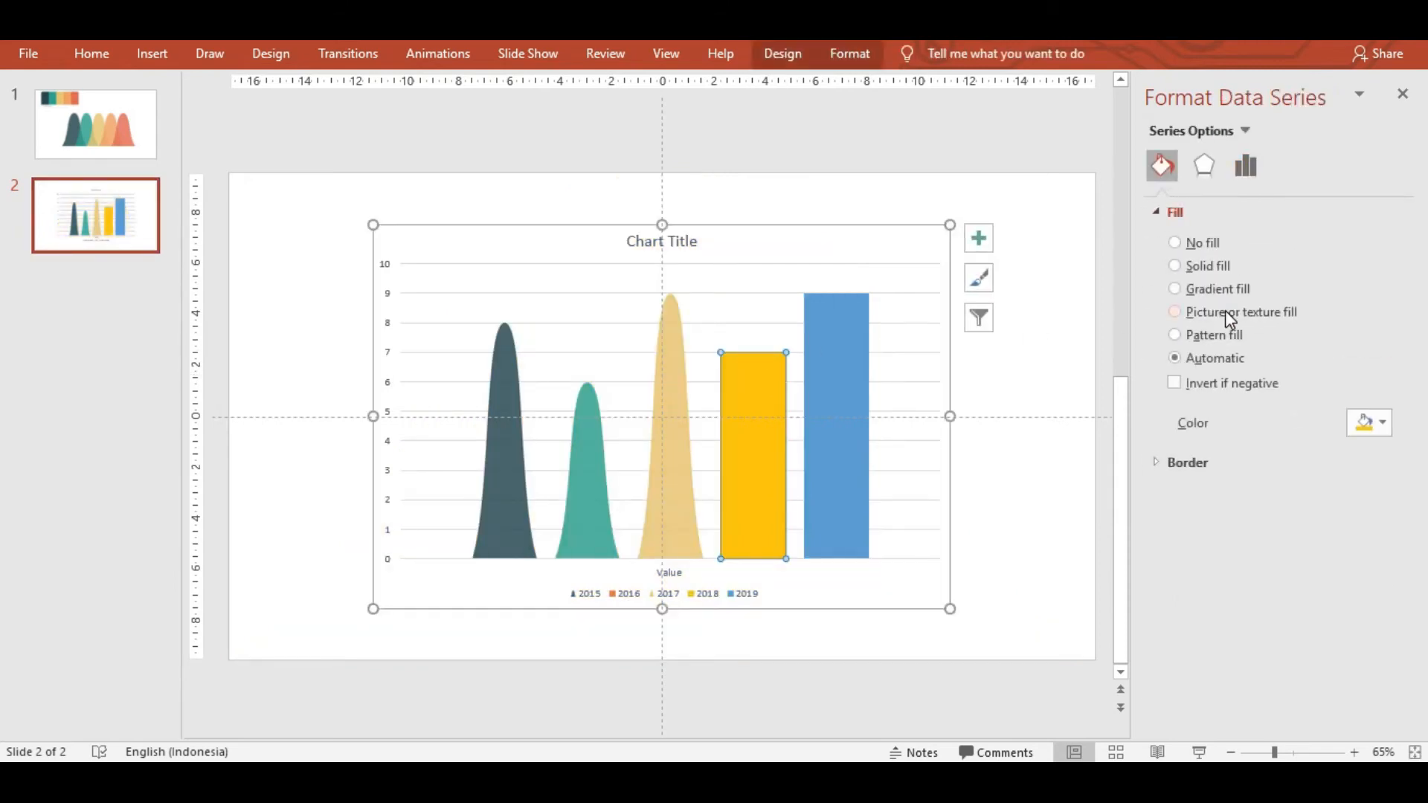
pyautogui.click(1224, 310)
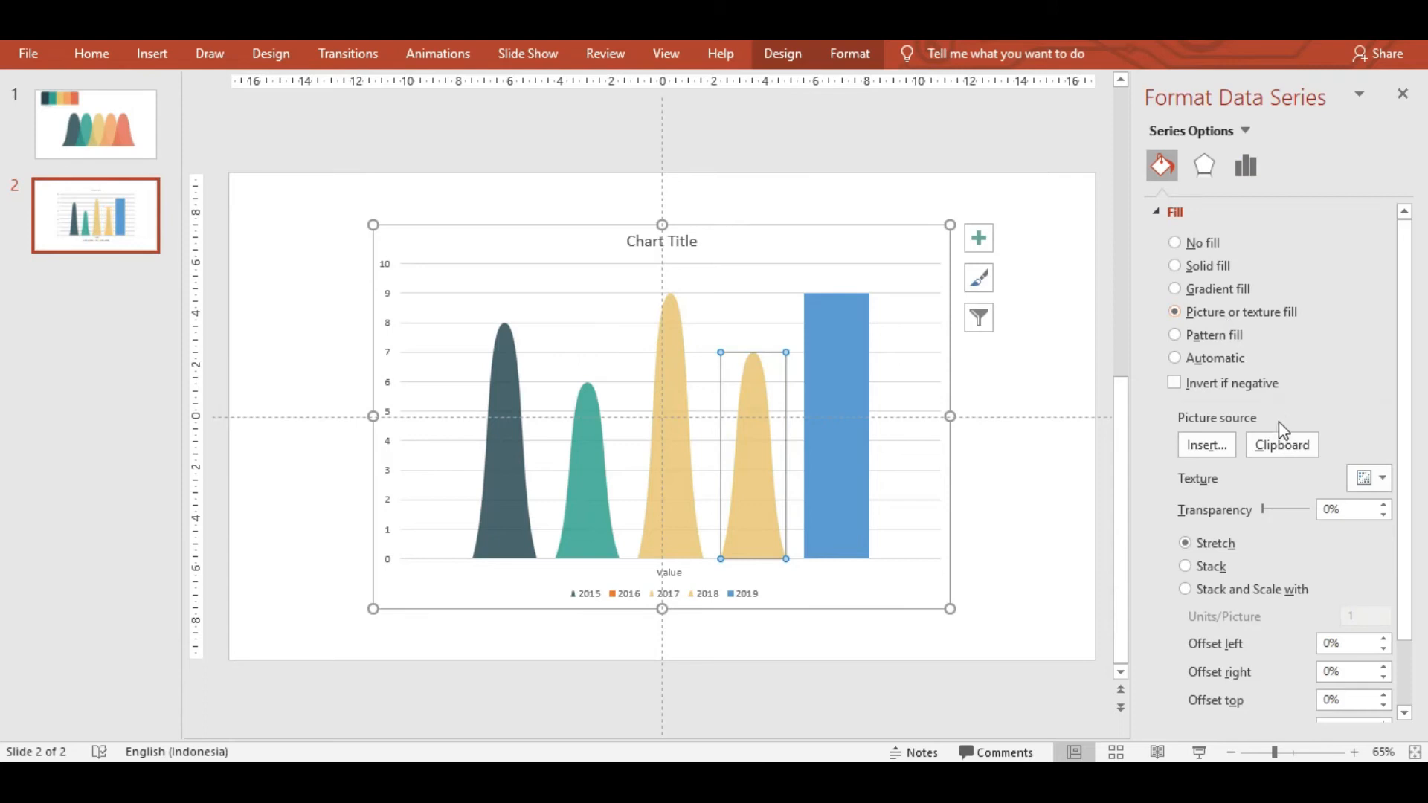
pyautogui.click(1283, 445)
pyautogui.click(147, 155)
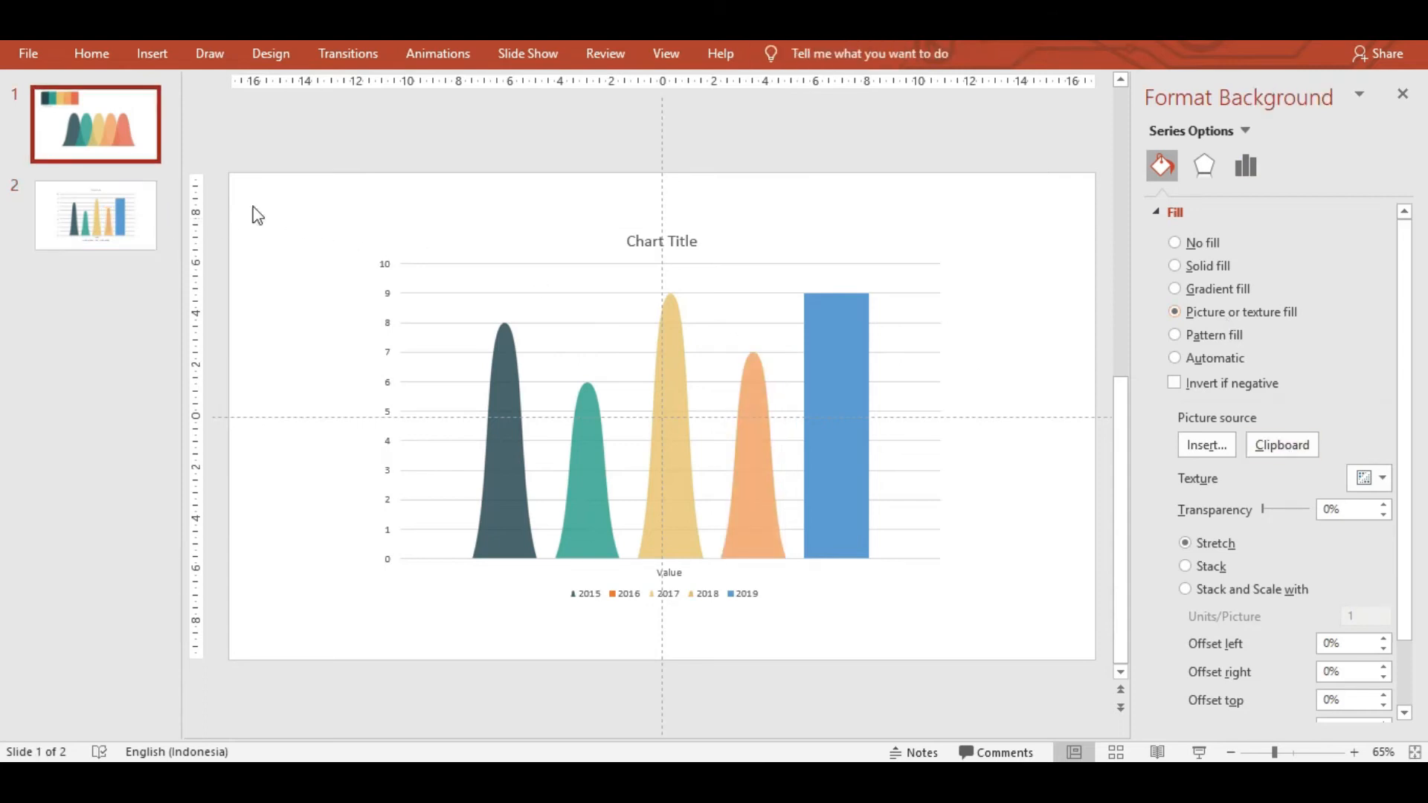
# Copy the red bell curve and use it as the 2019 column's picture fill.
pyautogui.click(864, 348)
pyautogui.rightClick(865, 338)
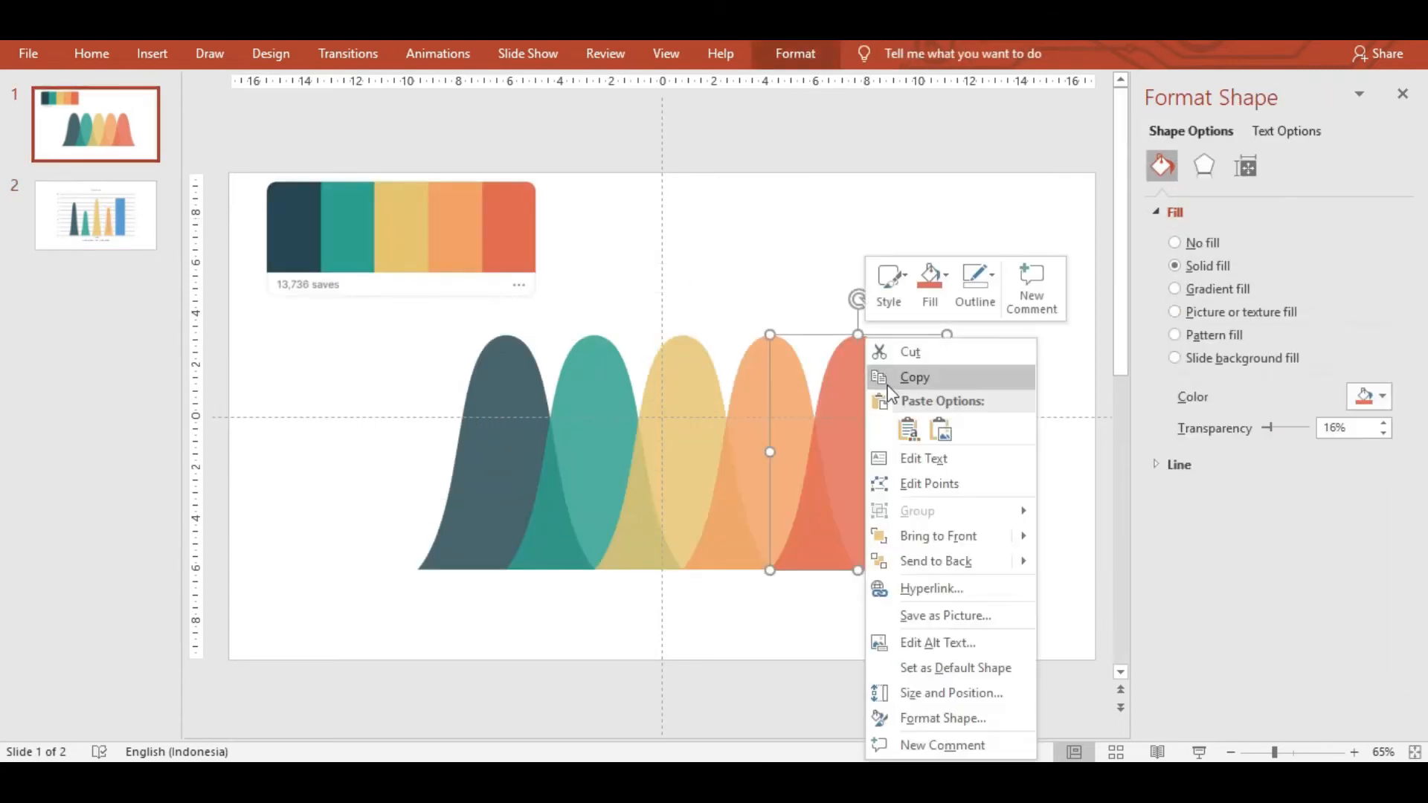
pyautogui.click(909, 379)
pyautogui.click(95, 215)
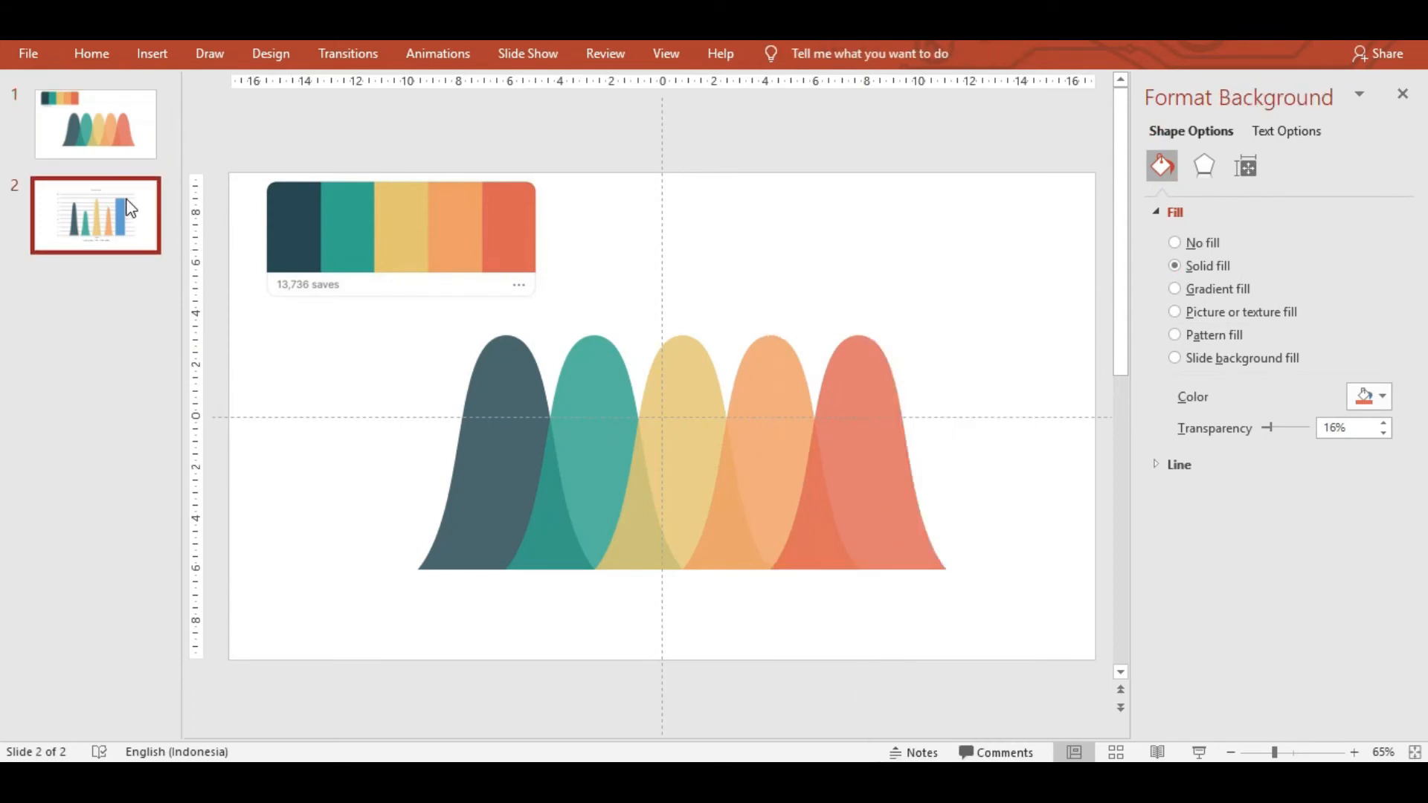
pyautogui.click(858, 357)
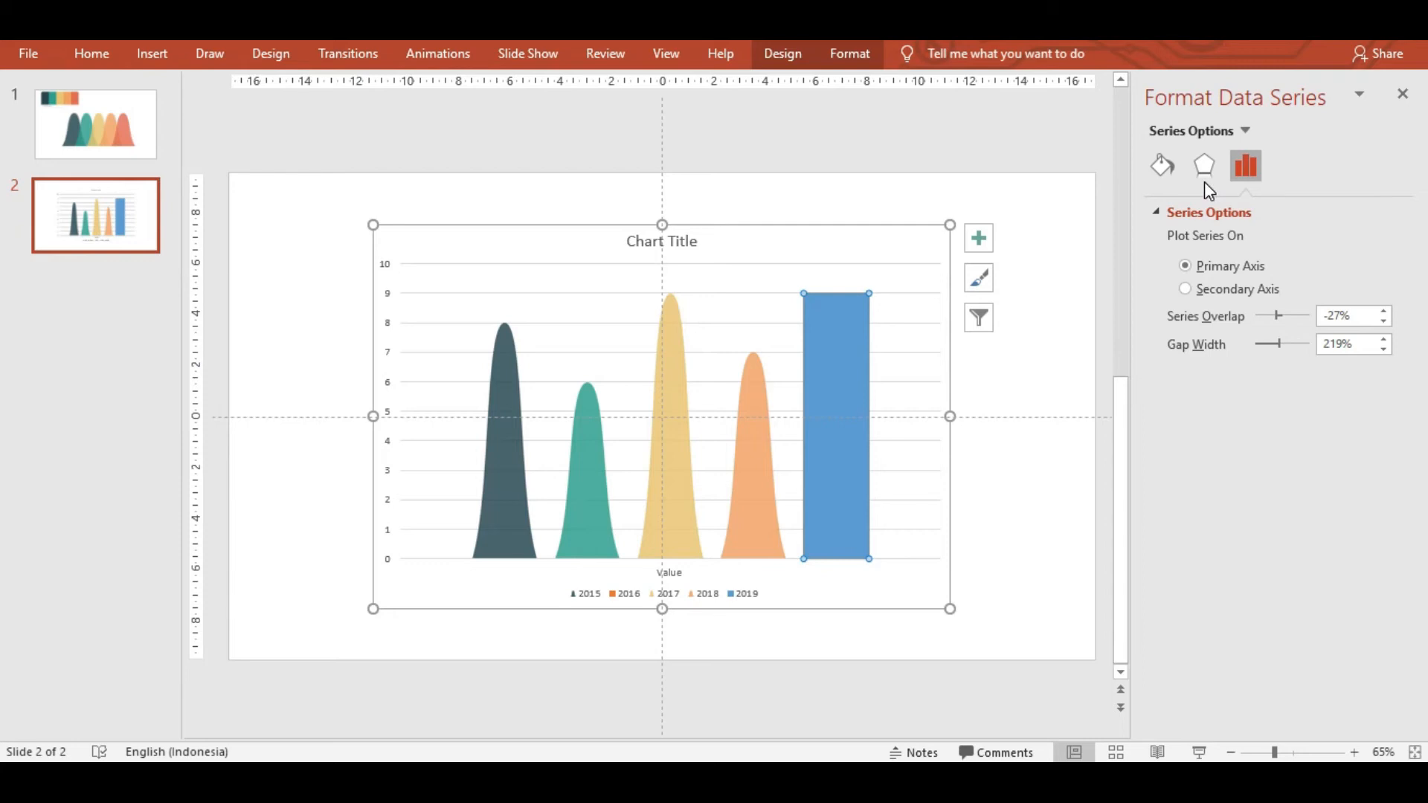
pyautogui.click(1161, 165)
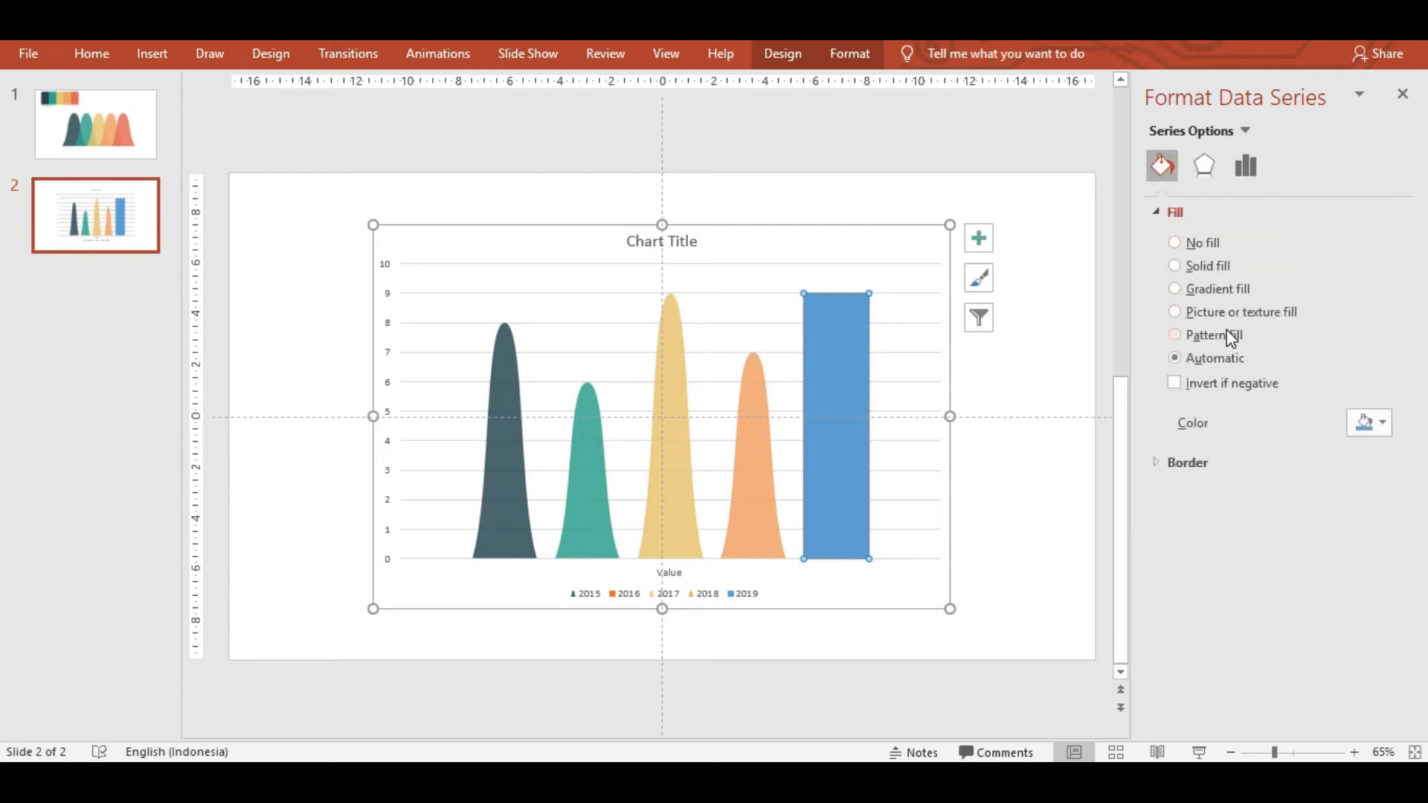
pyautogui.click(1223, 311)
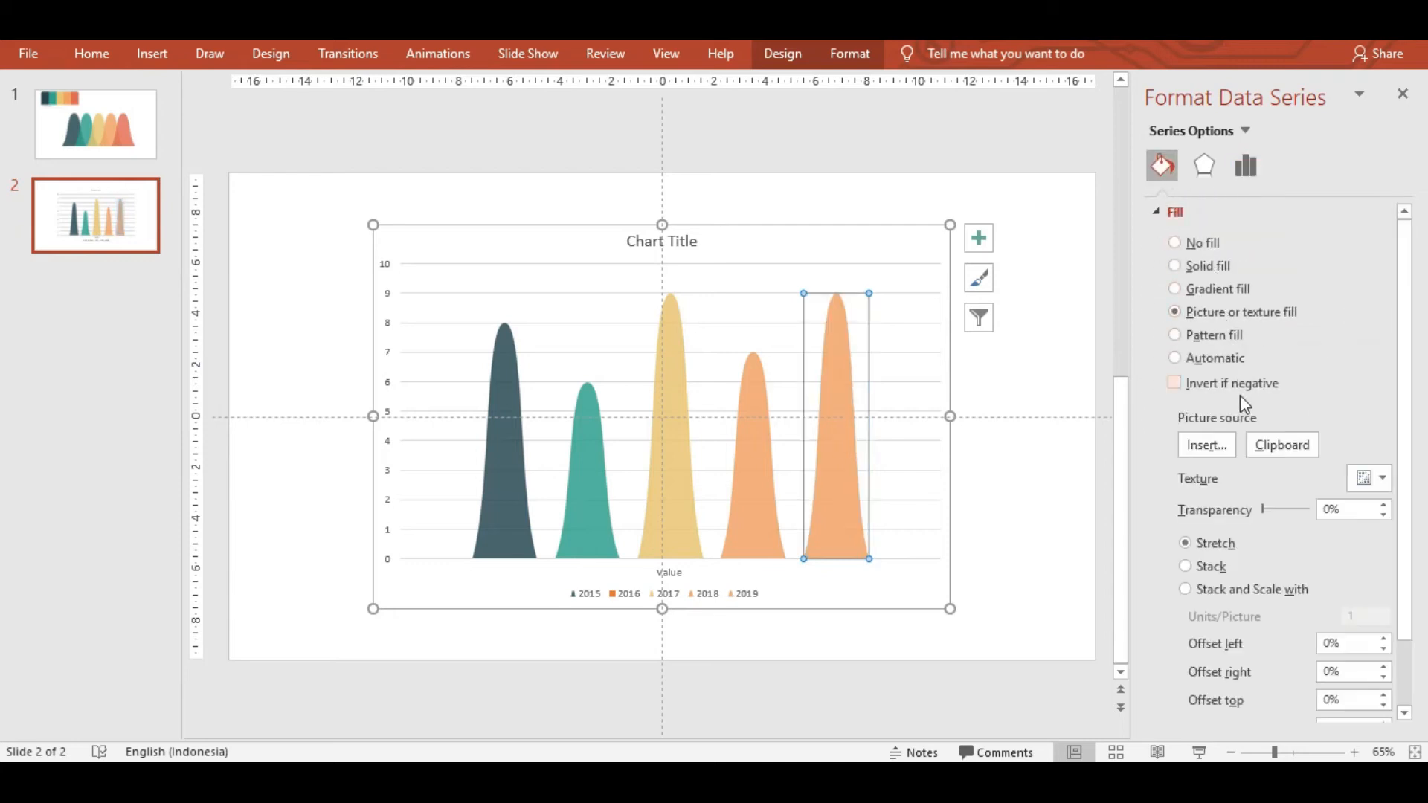
pyautogui.click(1274, 444)
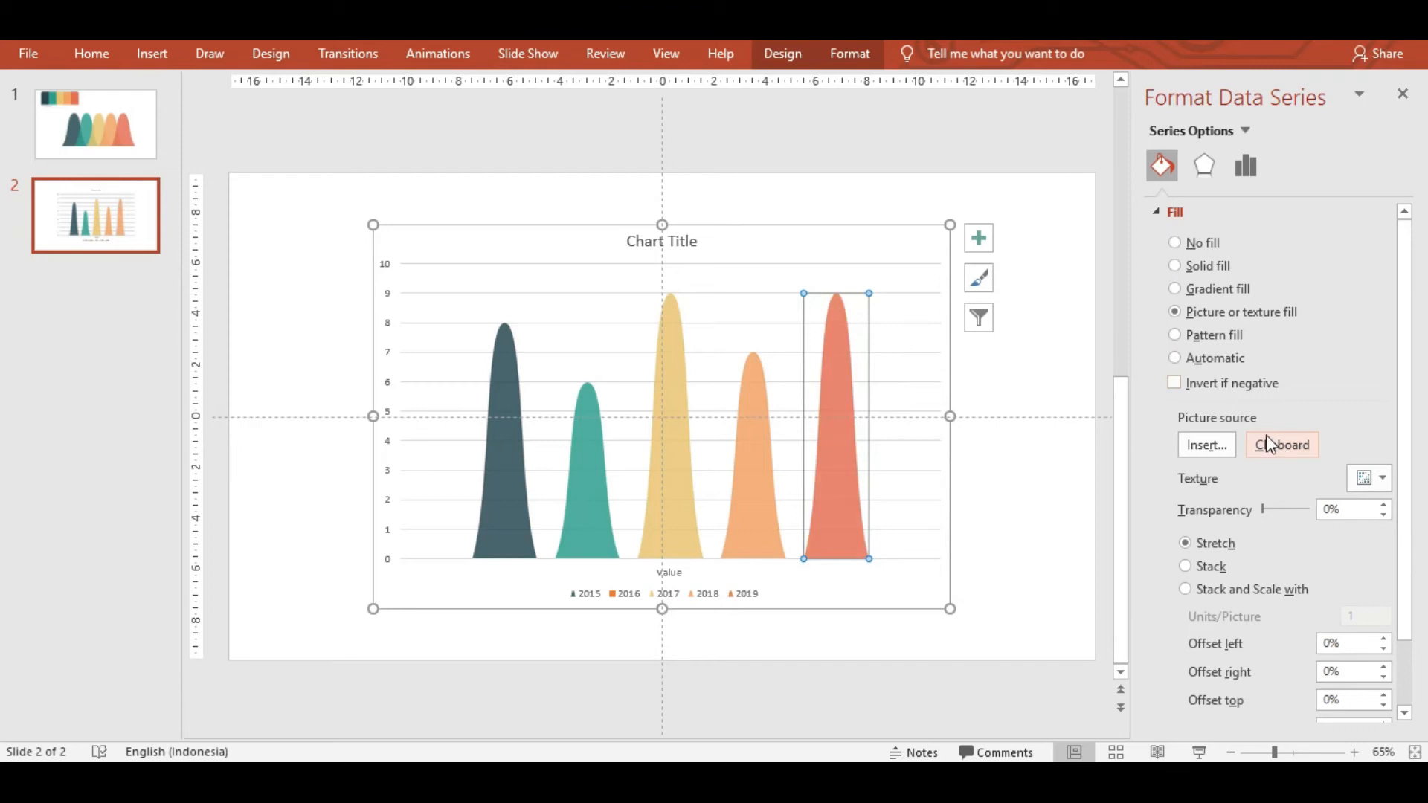
# Delete the chart title and set the columns' gap width to 0%.
pyautogui.click(1028, 368)
pyautogui.click(680, 365)
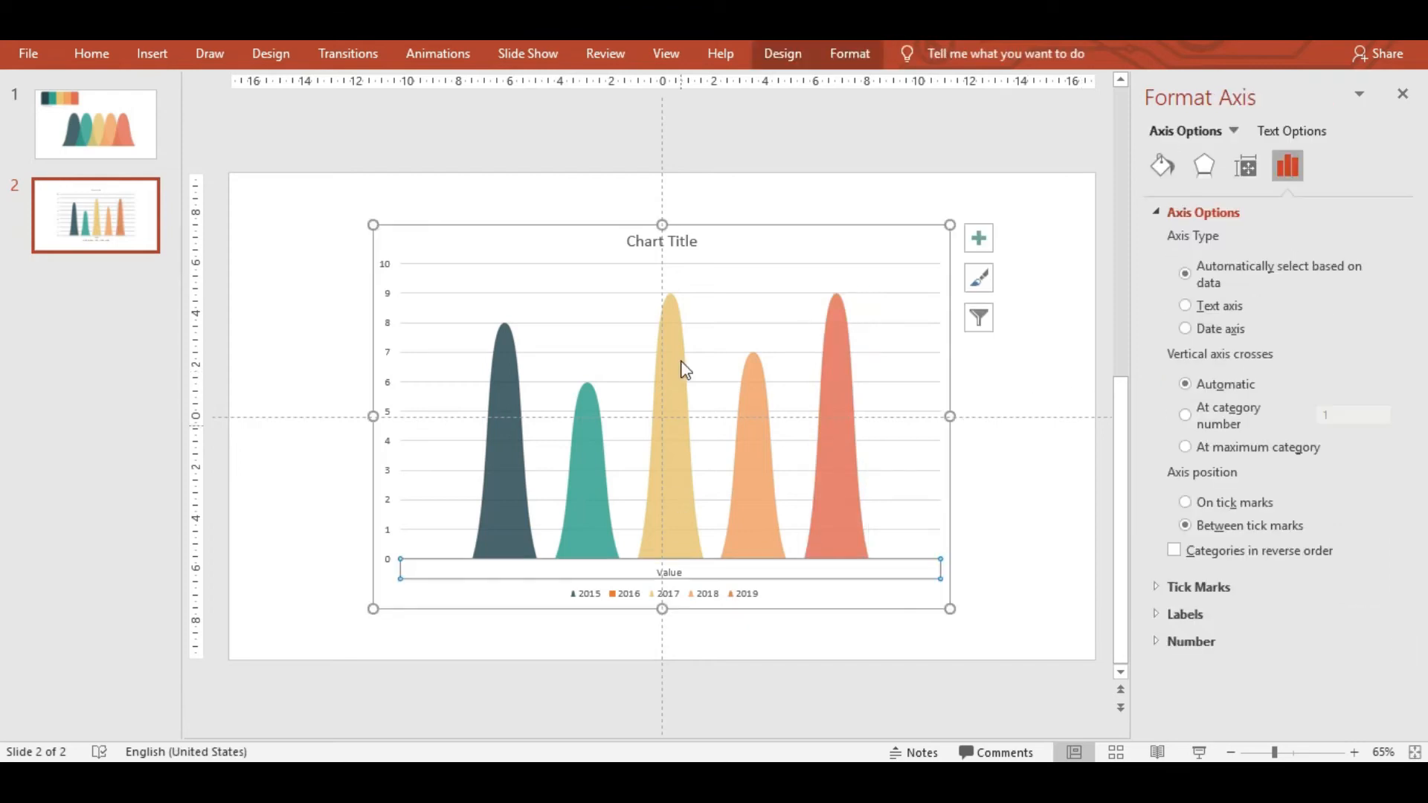
pyautogui.click(689, 253)
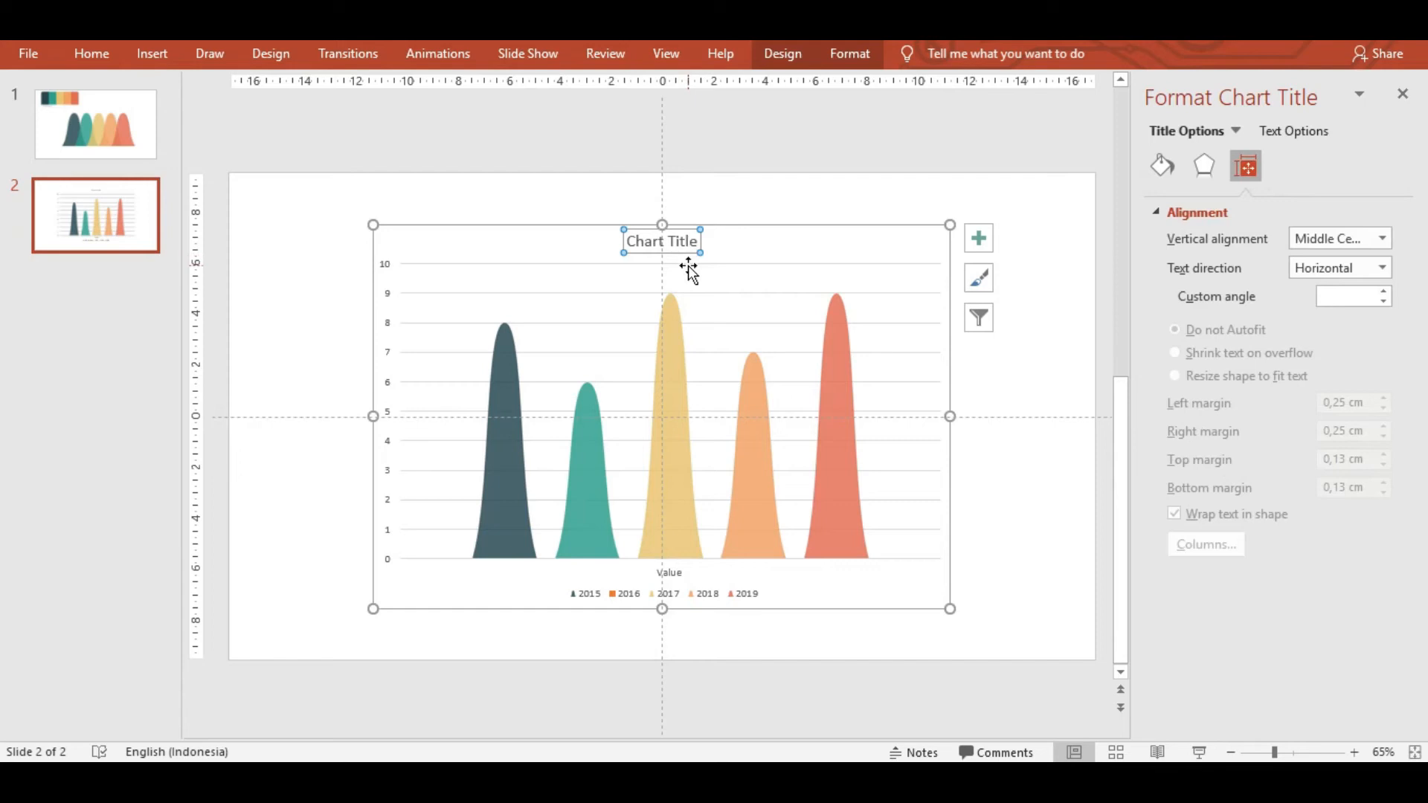
pyautogui.press('Delete')
pyautogui.click(507, 362)
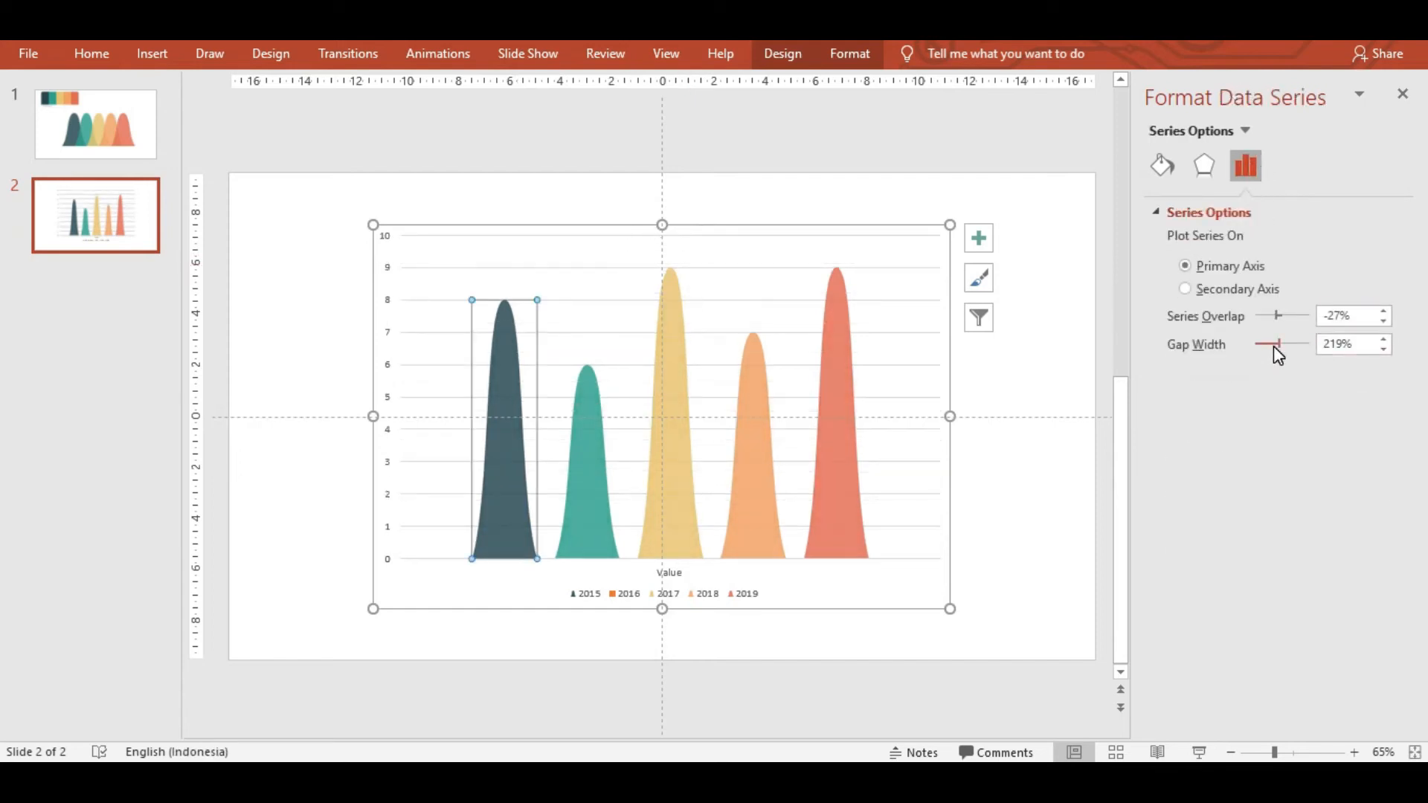
pyautogui.moveTo(1276, 344); pyautogui.dragTo(1242, 344)
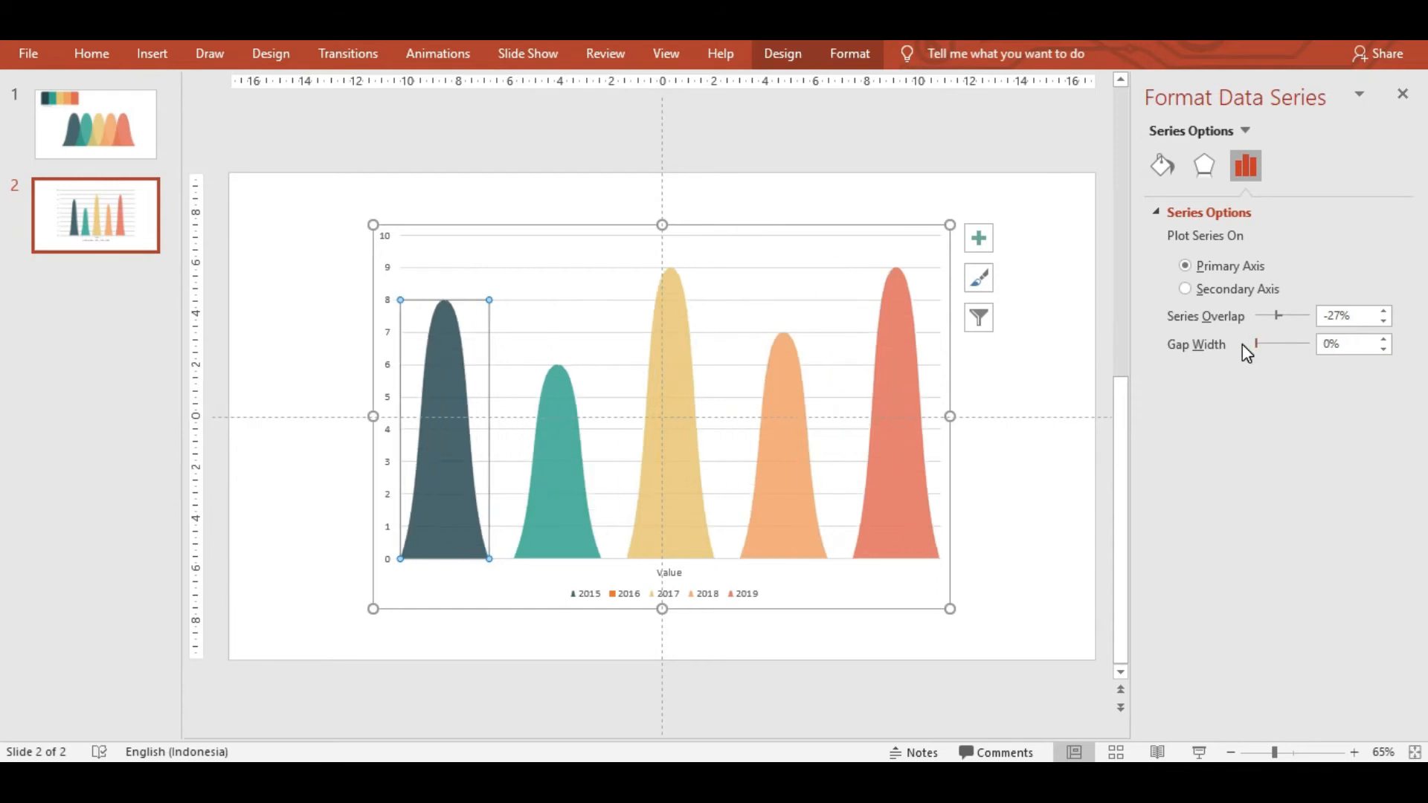